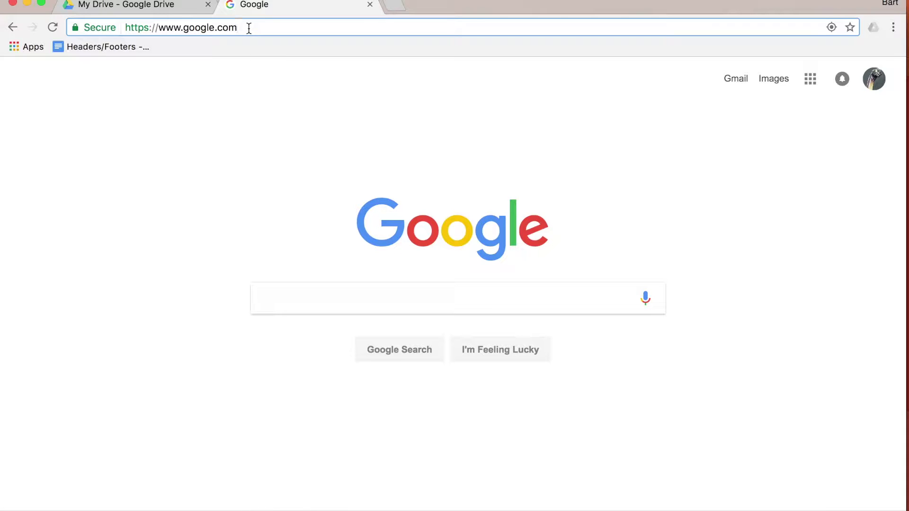
Open keep.google.com in the current tab in place of the Google home page
drag(249, 29, 124, 28)
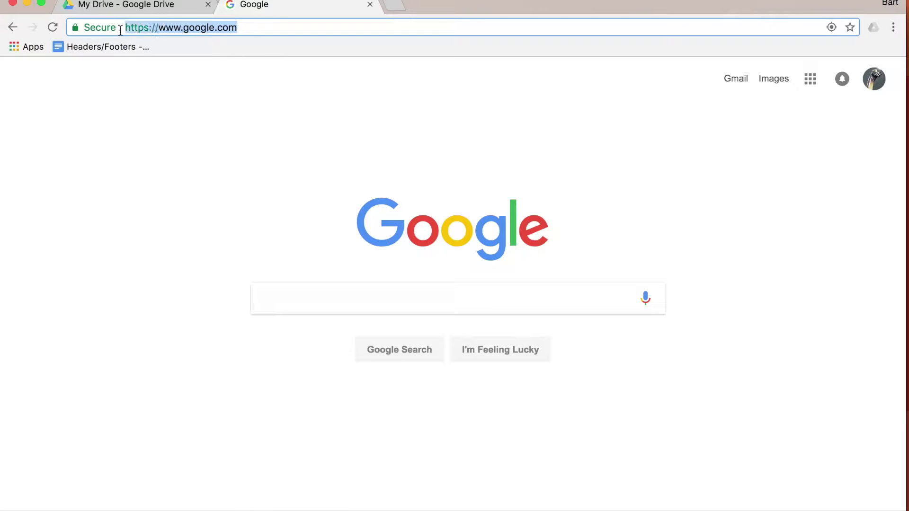
text(keep)
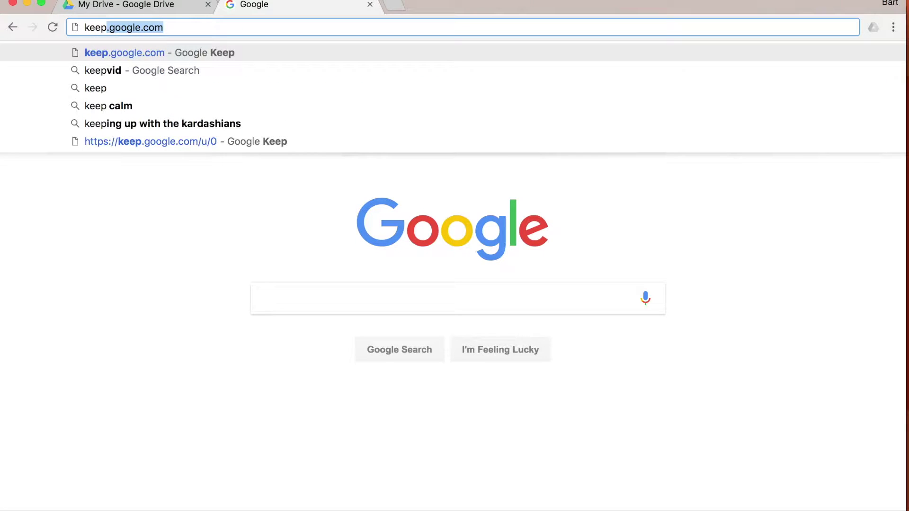
key(Return)
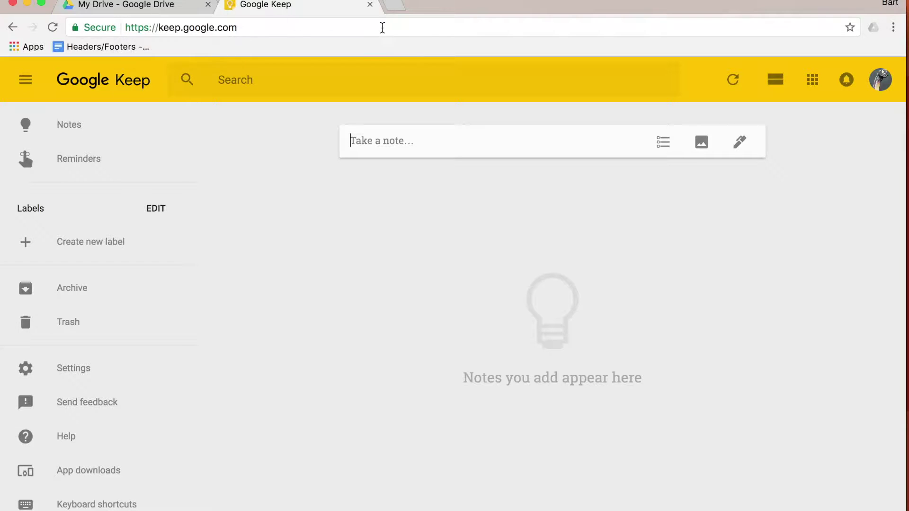
Launch Keep from the Google apps list on google.com in a new tab, and close that tab again
click(395, 6)
text(google.com)
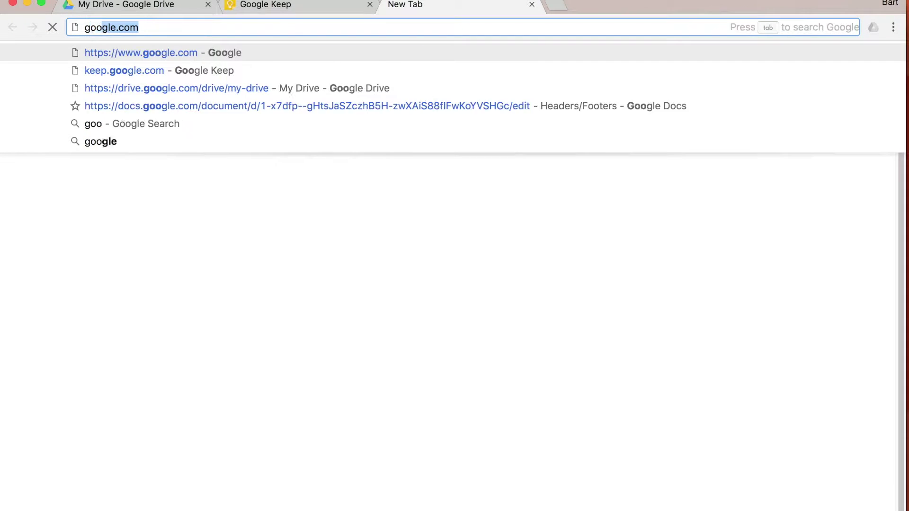
key(Return)
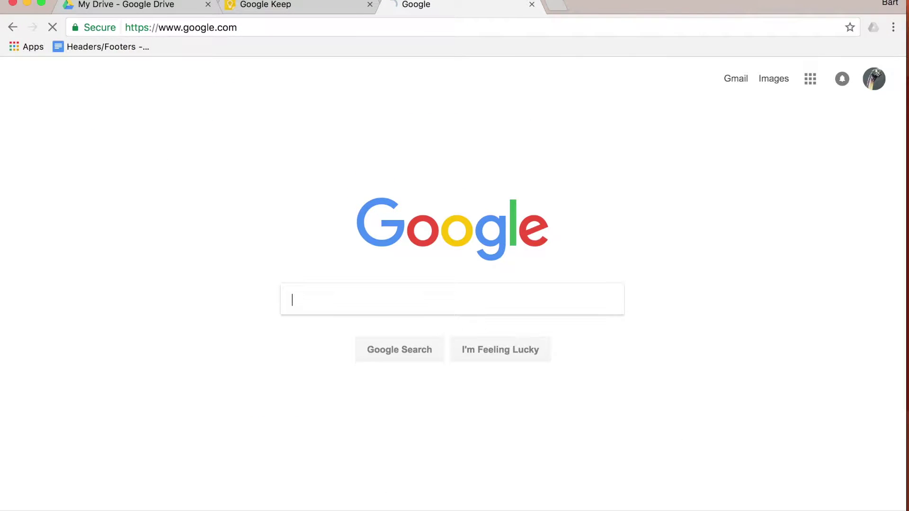
click(811, 80)
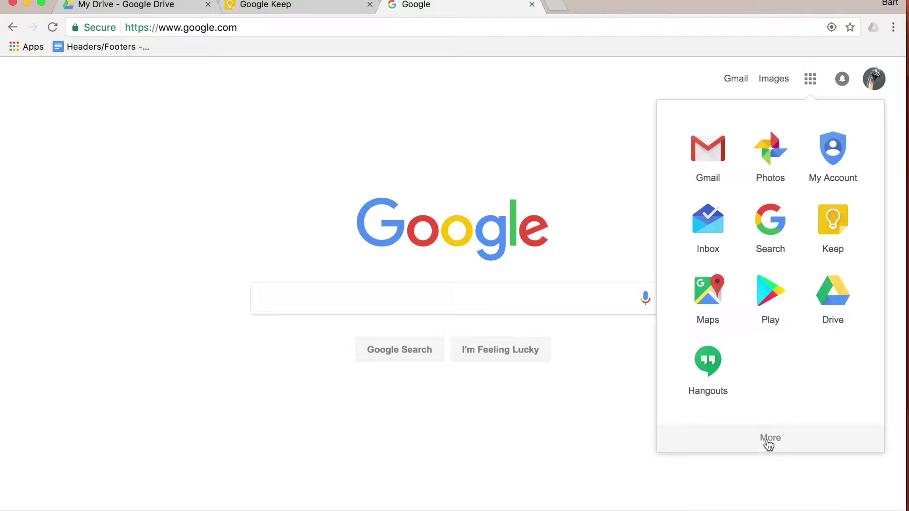
click(830, 232)
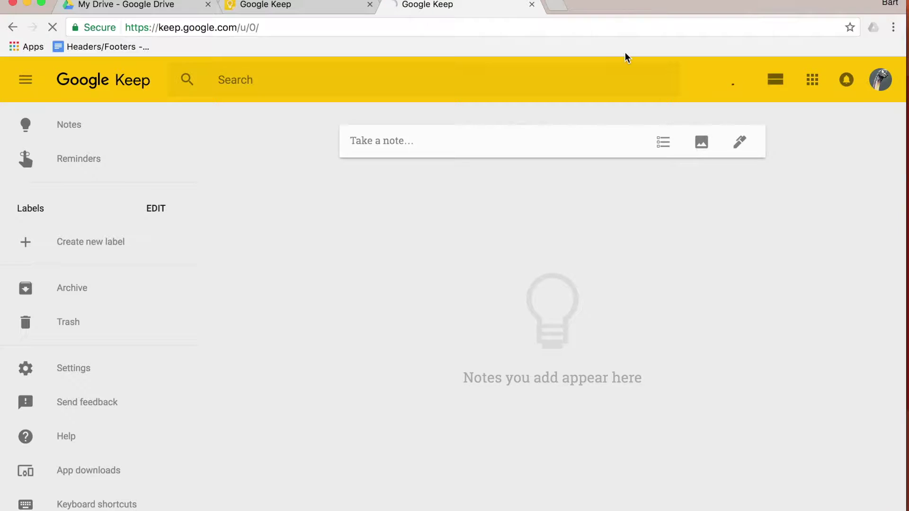
click(531, 5)
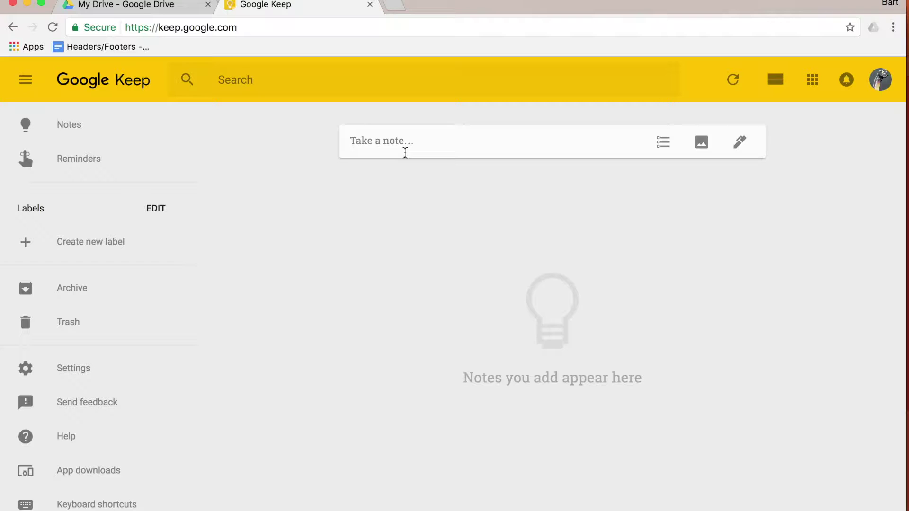
Start a new note with the text "This is my new note." and the title "Title of my note"
text(This is m)
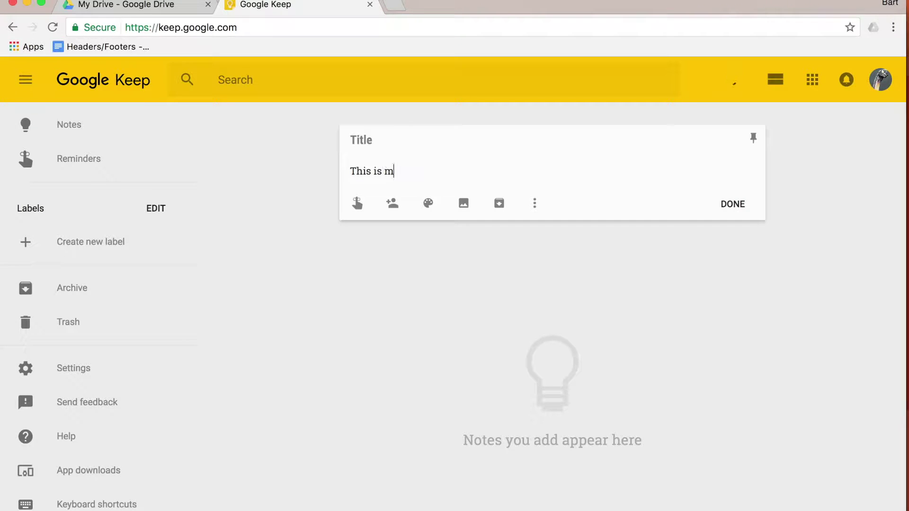
text(y new note.)
click(370, 138)
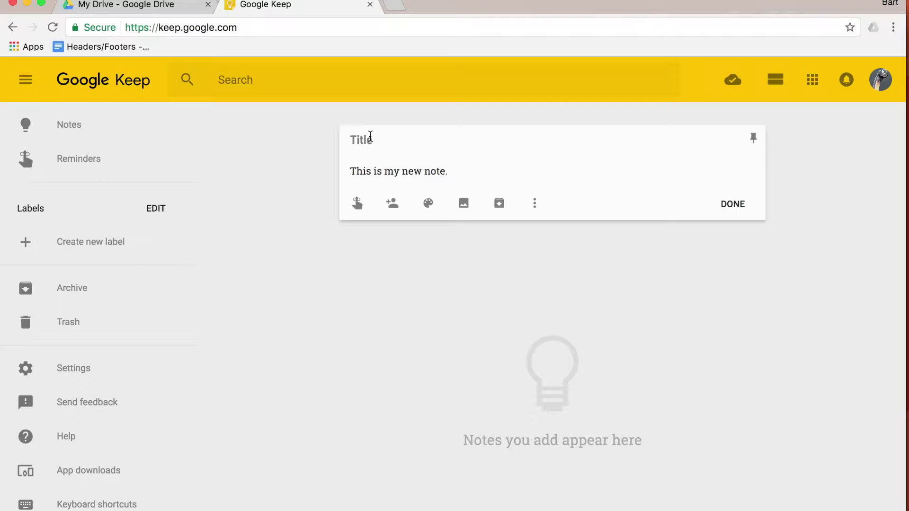
text(Title of my note)
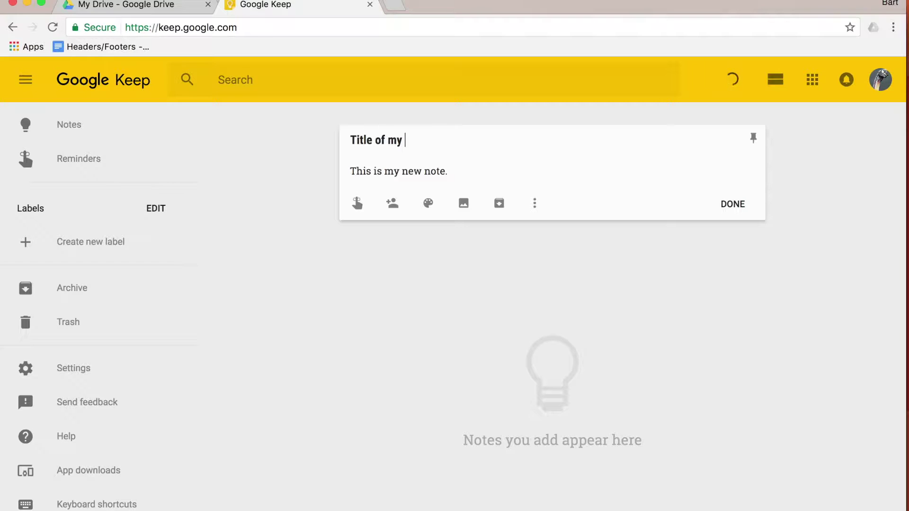
Add the line "This is more." after a blank line in the note body and finish the note
click(462, 172)
key(Return)
key(Return)
text(This is more.)
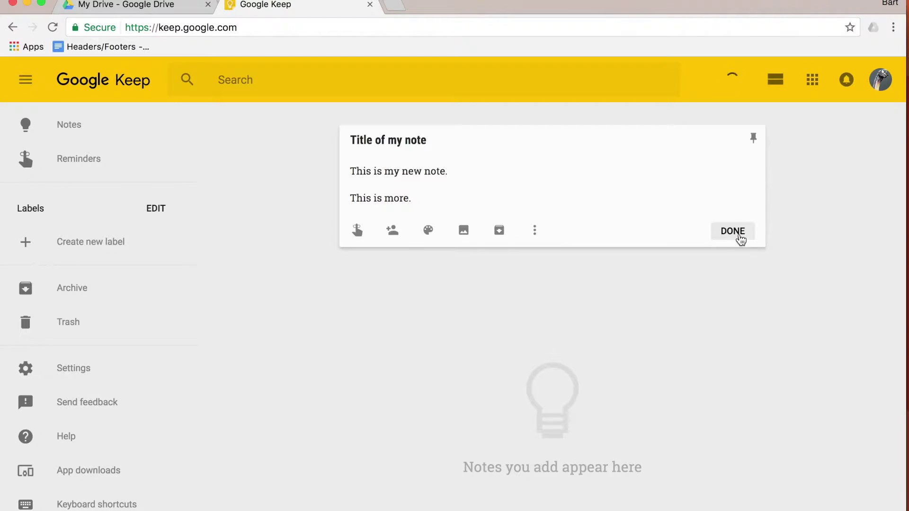
click(735, 231)
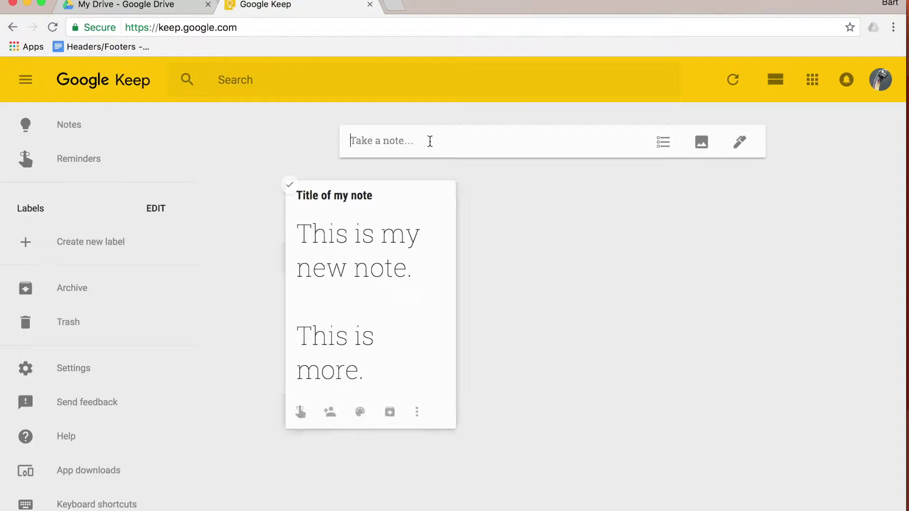
Create another note with the title "Second" and the text "Second"
drag(357, 227, 378, 239)
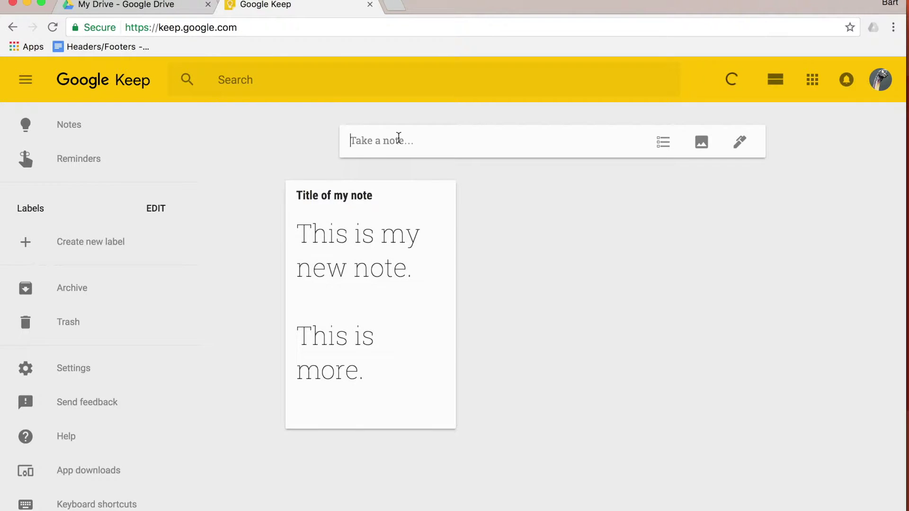
click(397, 140)
text(Second)
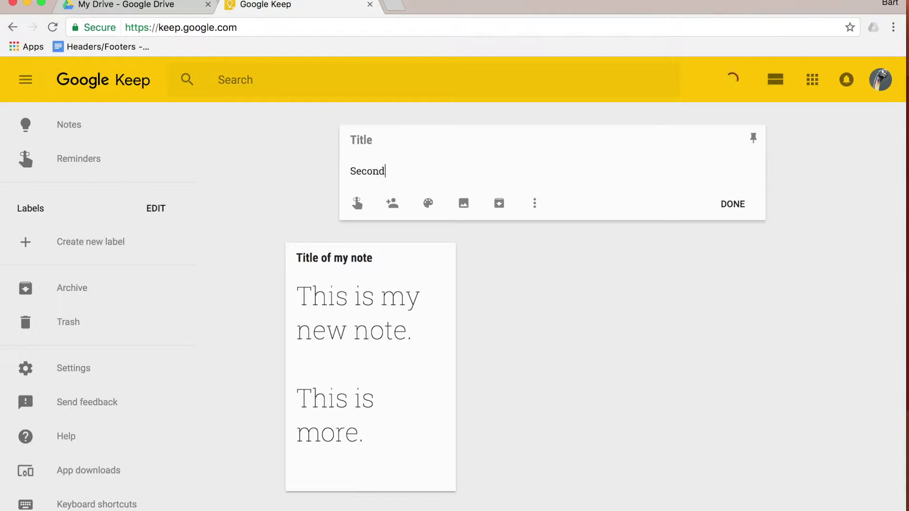
click(370, 141)
text(Second)
click(735, 207)
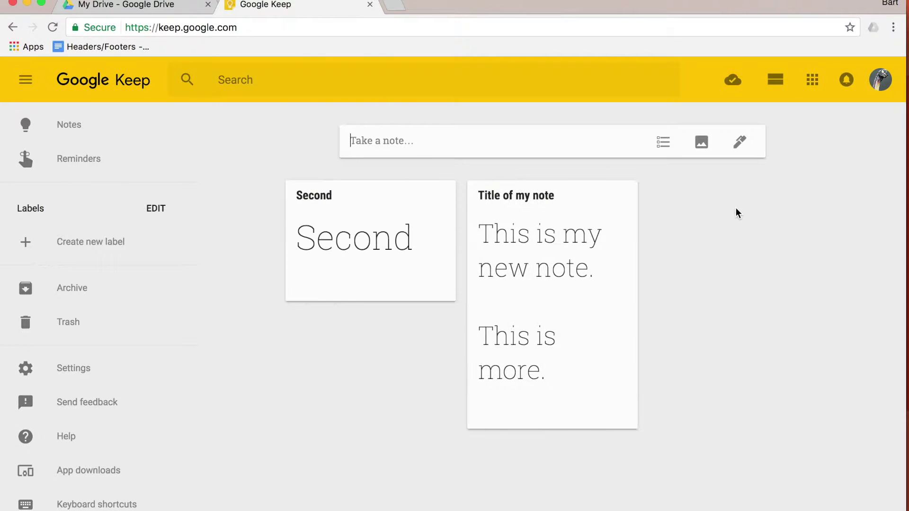
Reorder the notes so that "Second" comes after "Title of my note"
drag(350, 221, 548, 230)
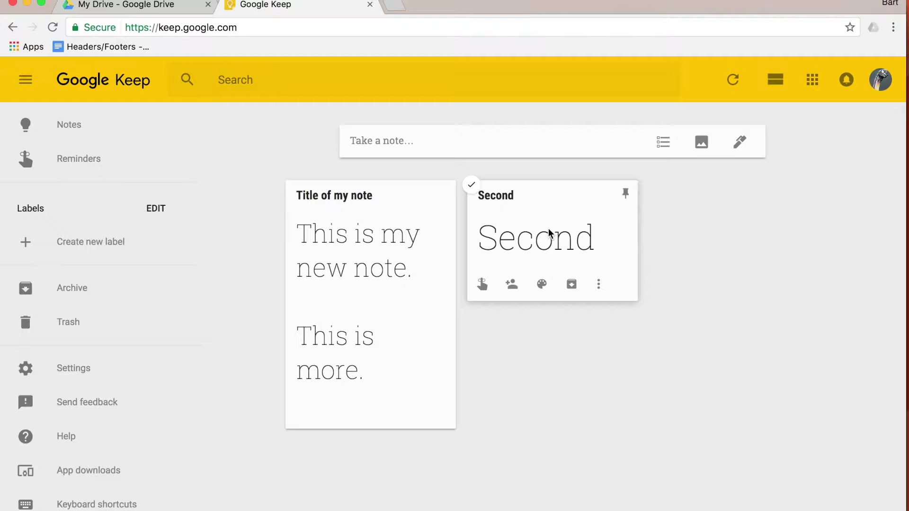
mouse_move(549, 233)
mouse_down()
mouse_move(391, 241)
mouse_move(610, 248)
mouse_move(564, 243)
mouse_up()
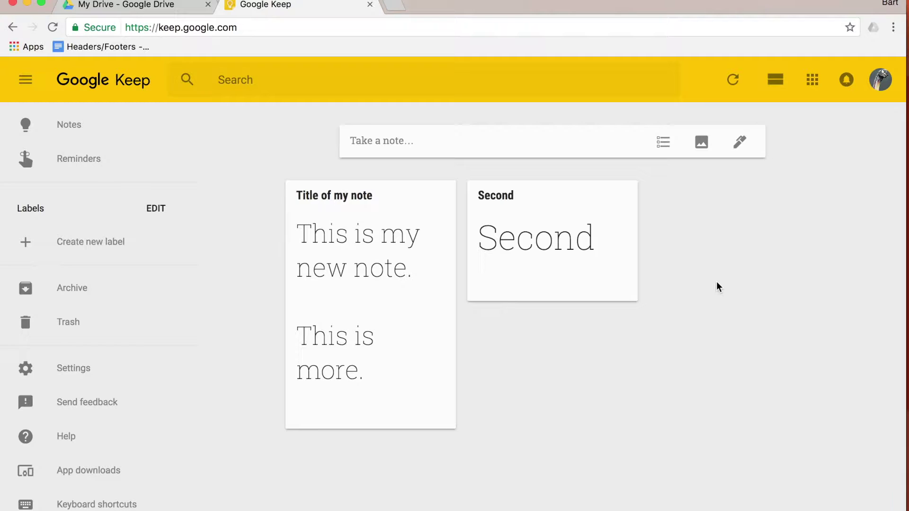
Switch the notes to list view and back to grid view
click(776, 90)
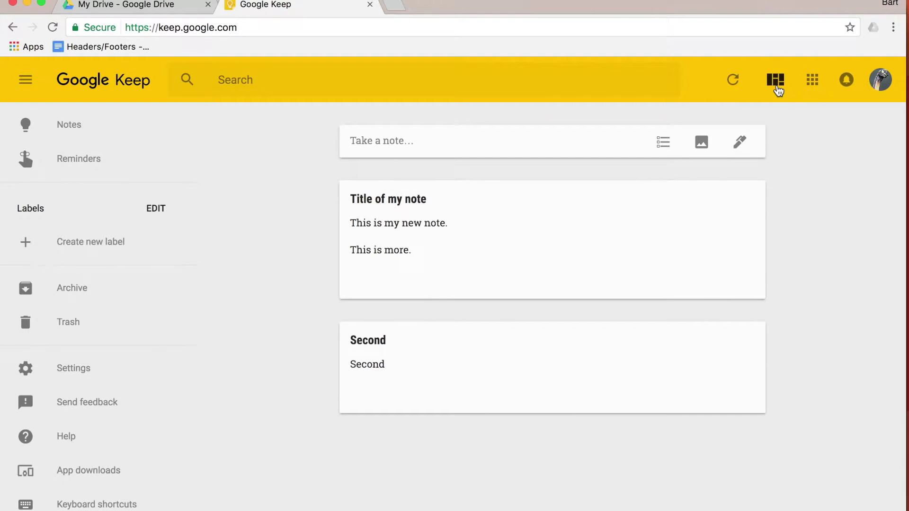
mouse_move(610, 270)
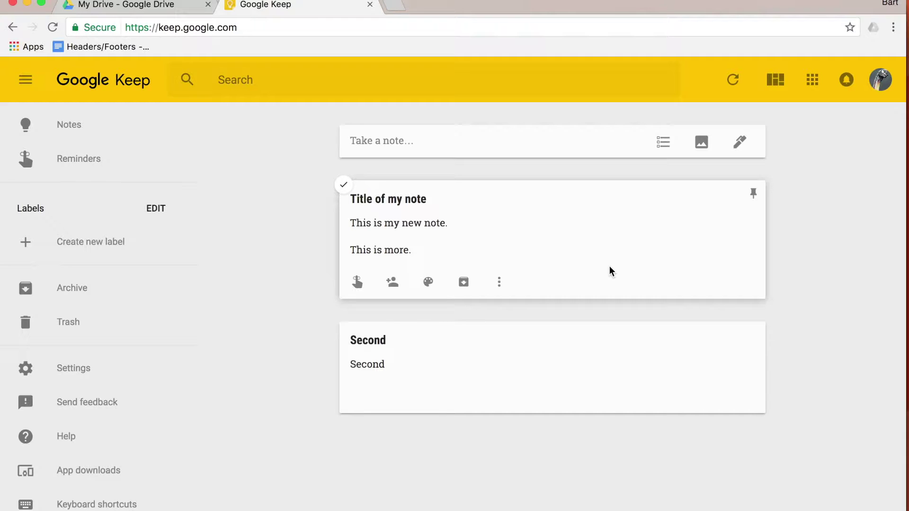
click(776, 81)
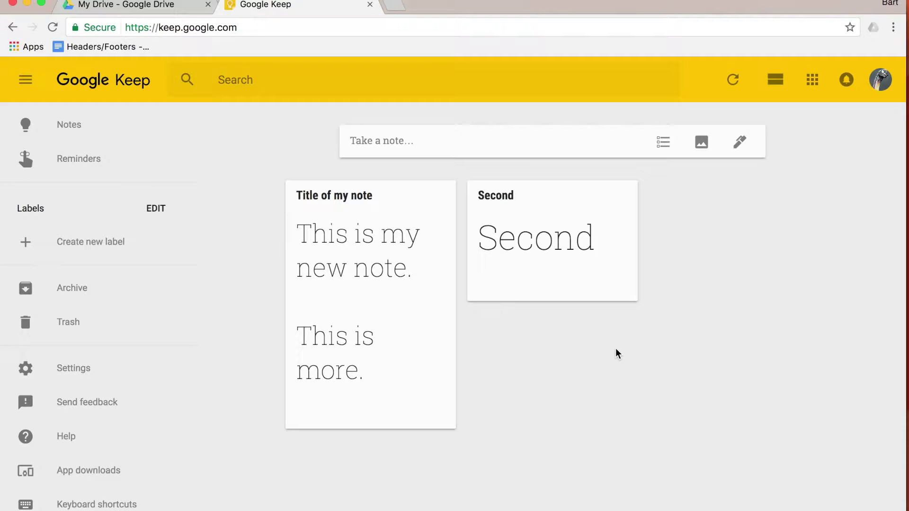
Color the "Title of my note" note red and the "Second" note blue
mouse_move(417, 282)
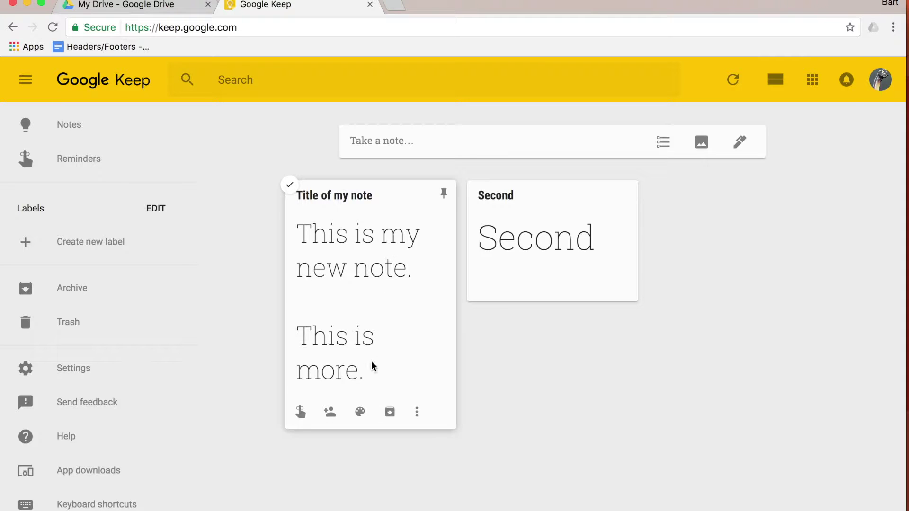
mouse_move(360, 414)
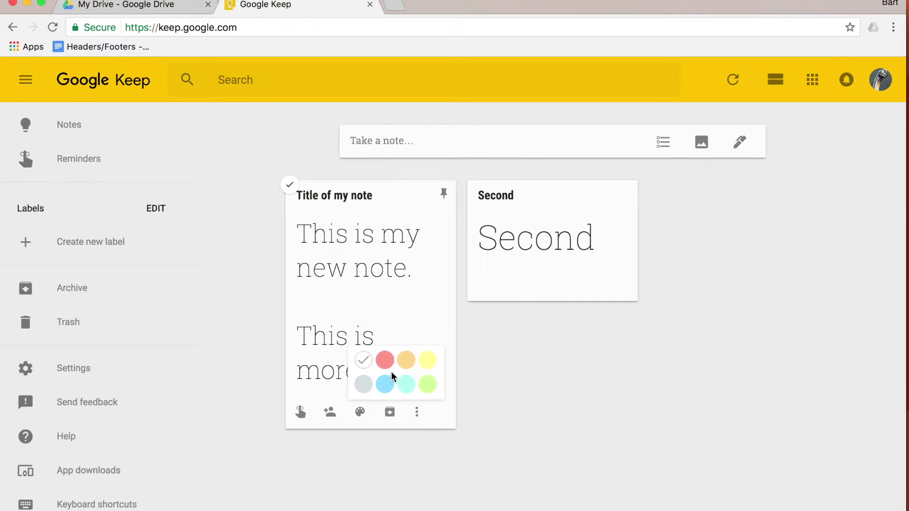
click(389, 365)
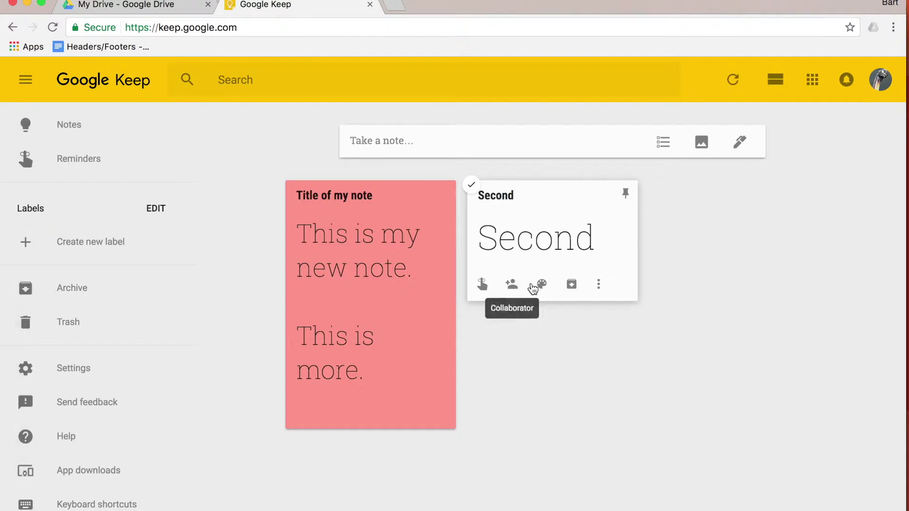
mouse_move(540, 286)
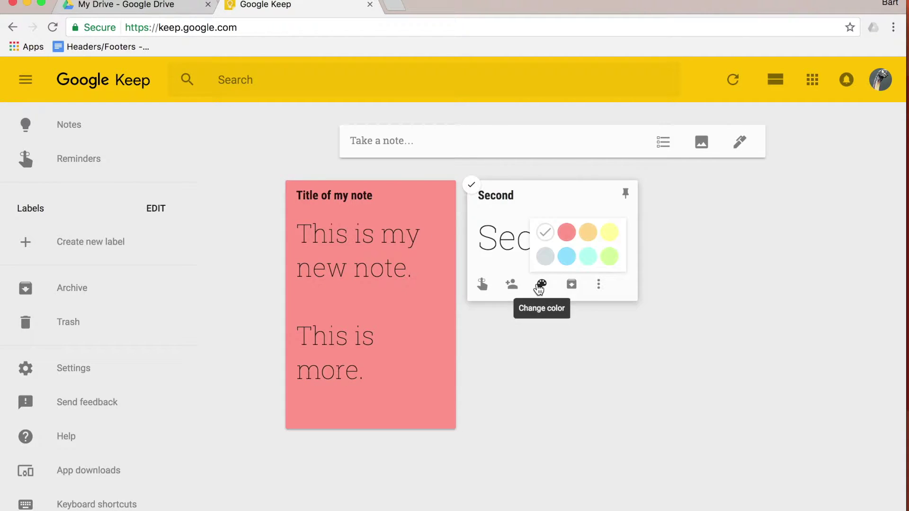
click(567, 258)
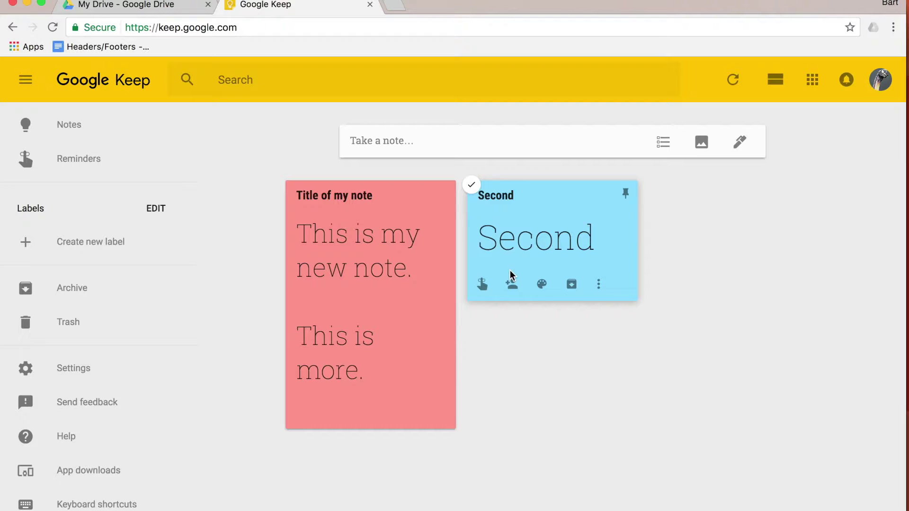
Create a new label "Personal" and assign it to the "Second" note
click(598, 286)
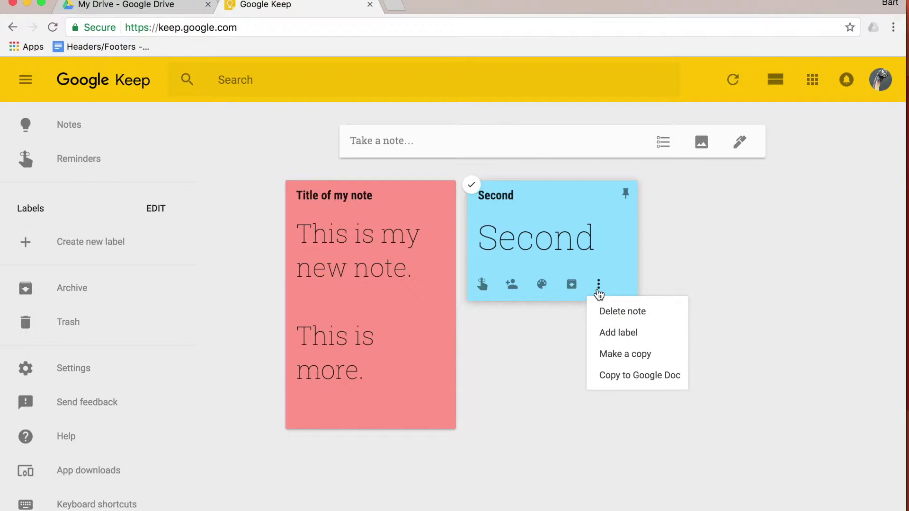
click(617, 336)
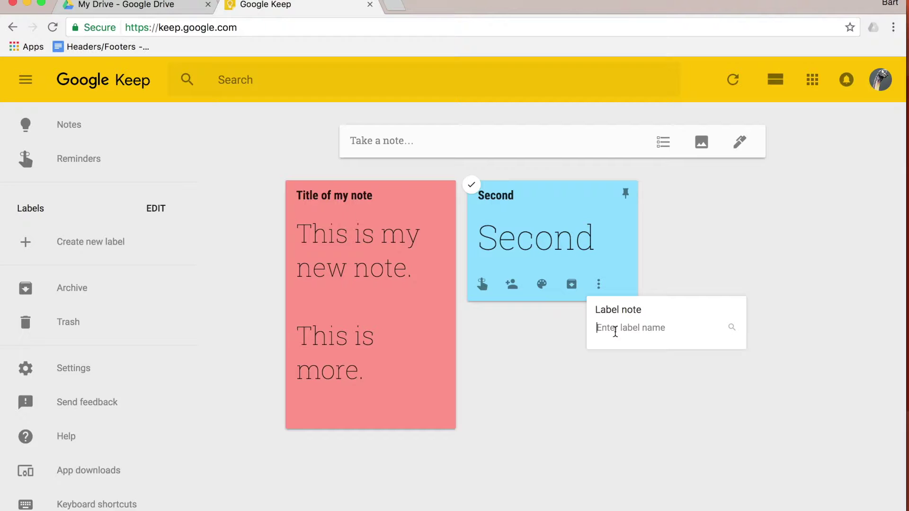
text(Personal)
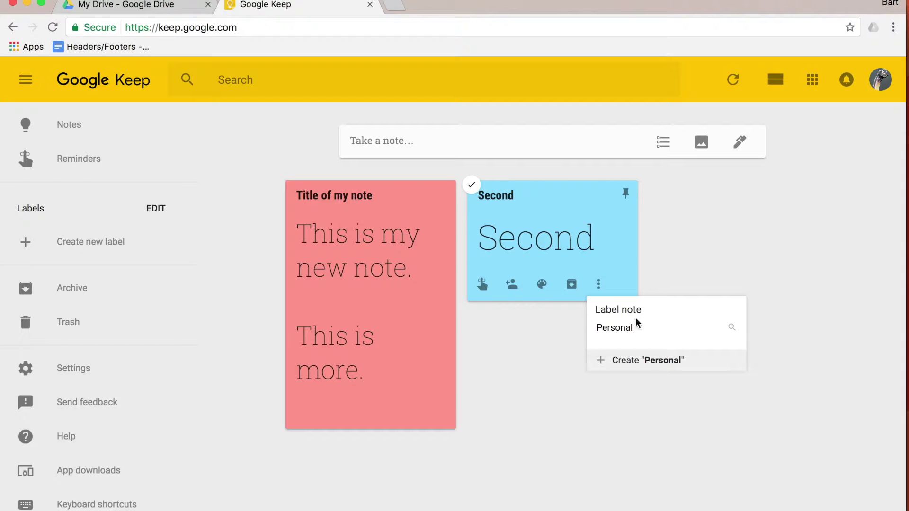
click(657, 360)
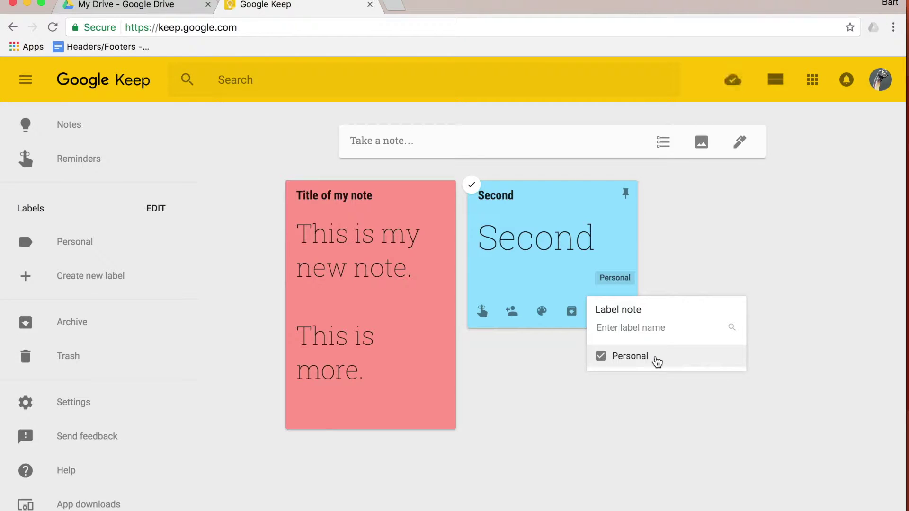
Open the "Title of my note" note and assign it a newly created label "Work"
click(423, 359)
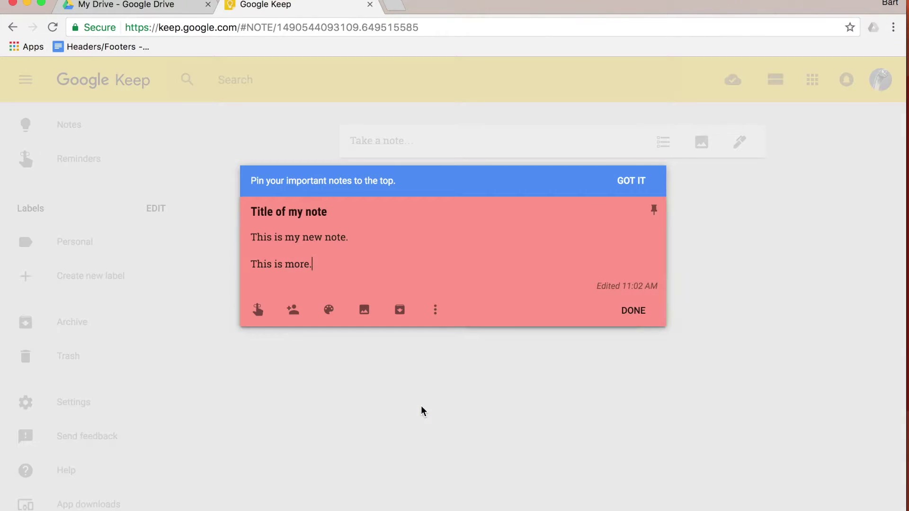
click(435, 310)
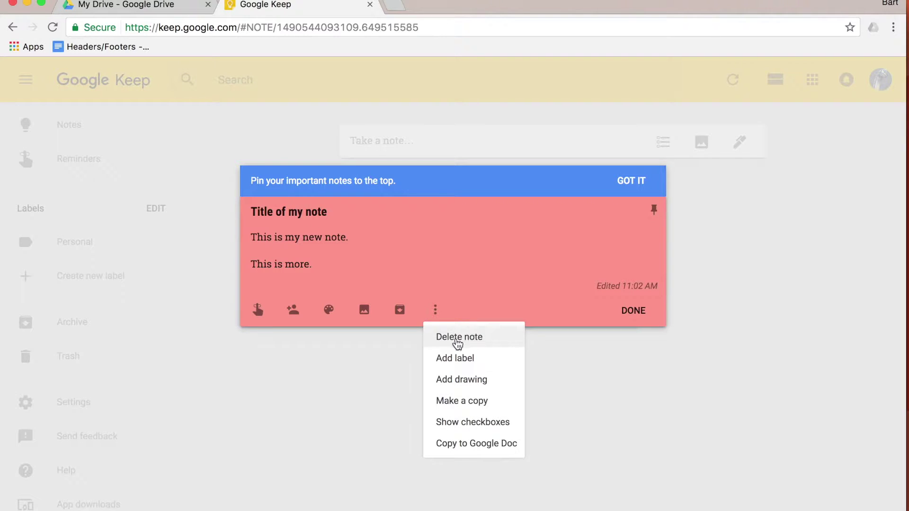
click(472, 362)
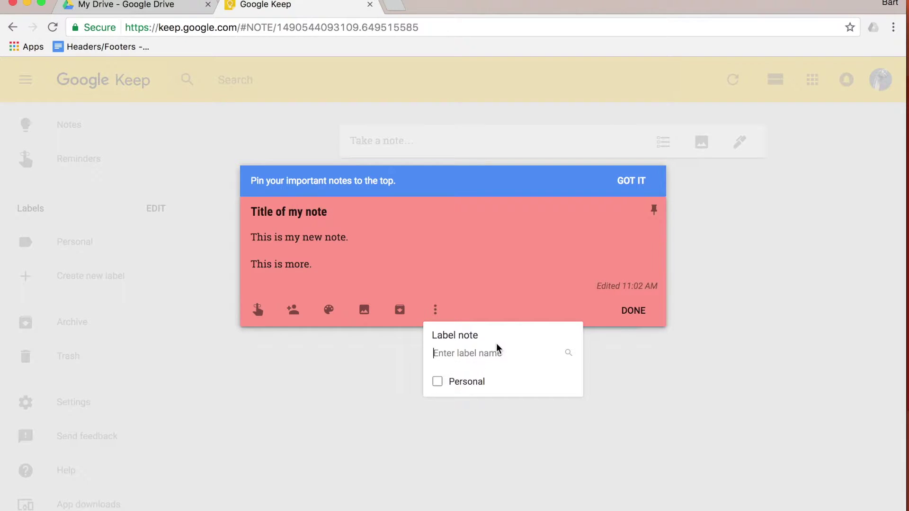
text(Work)
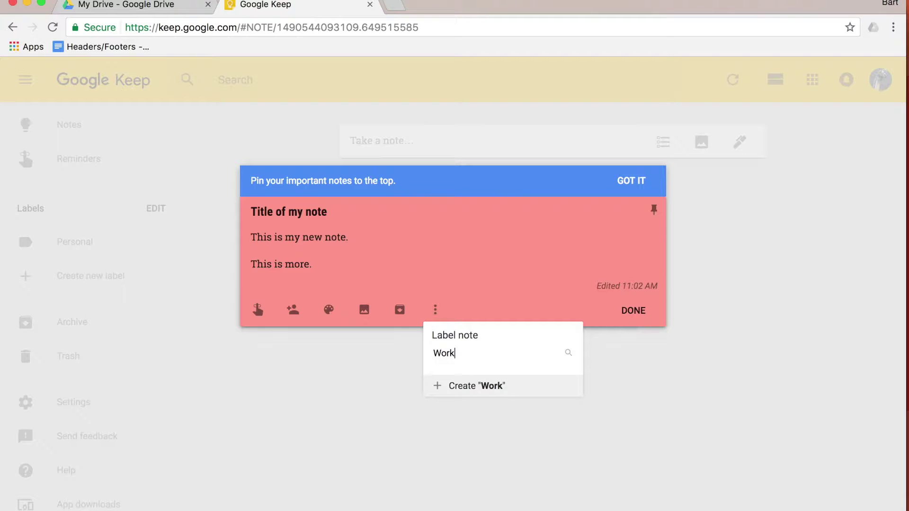
click(505, 395)
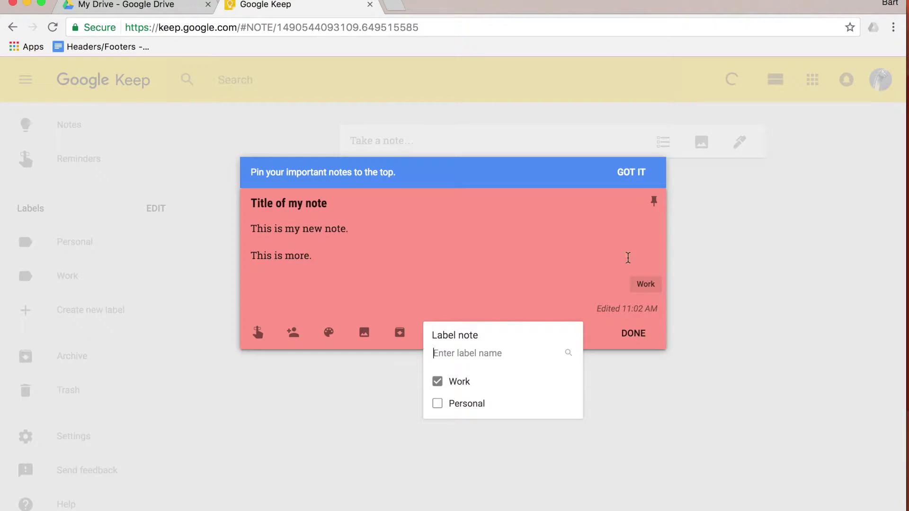
Dismiss the tip about pinning notes and close the "Title of my note" note
click(634, 176)
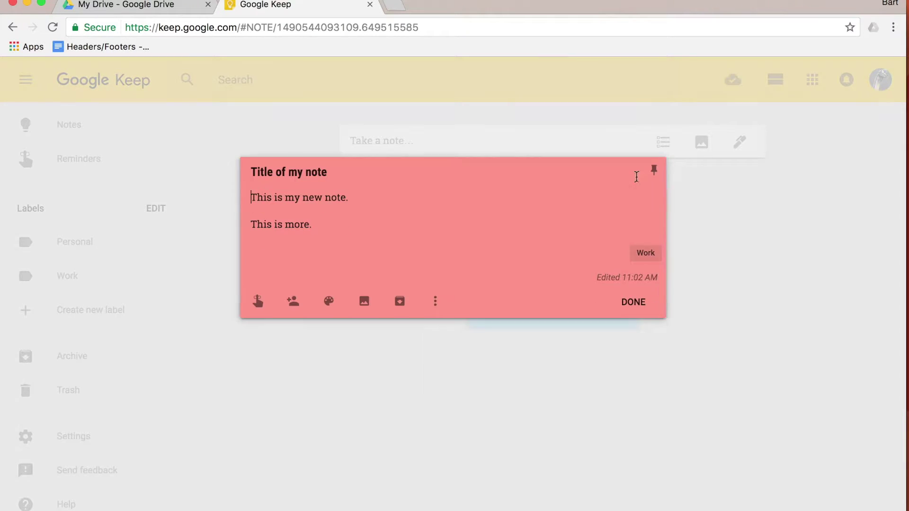
click(634, 303)
mouse_move(405, 350)
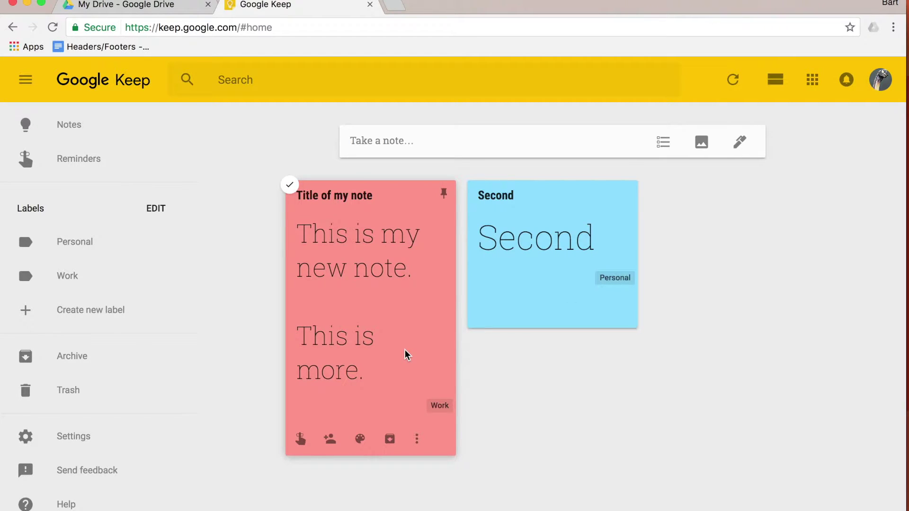
Create a new untitled note with the text "third"
click(473, 146)
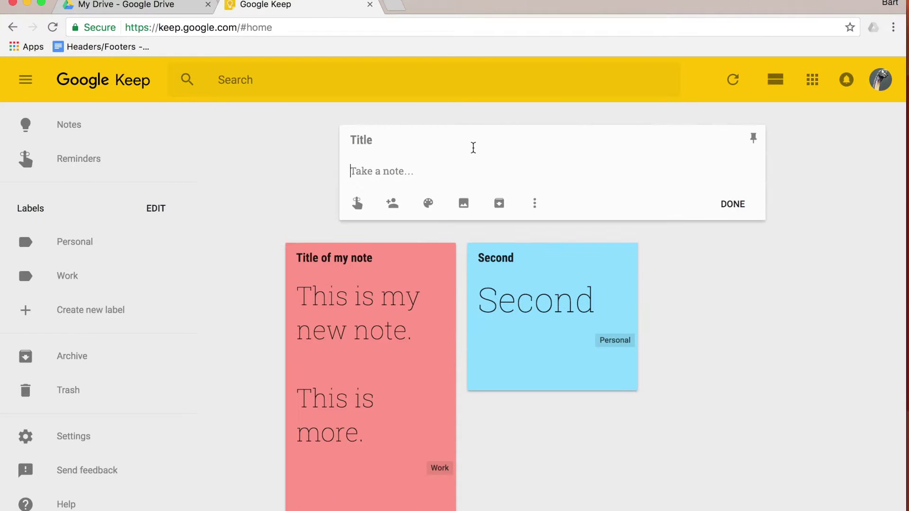
text(third)
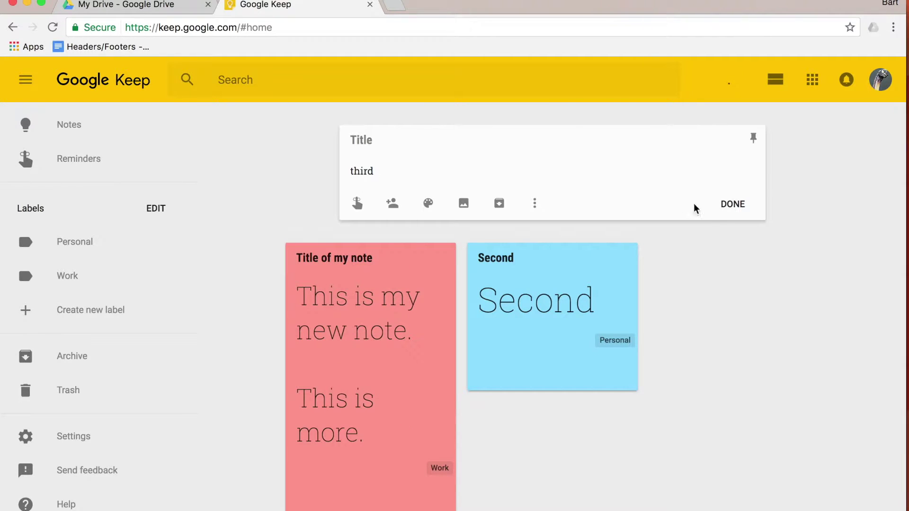
click(726, 208)
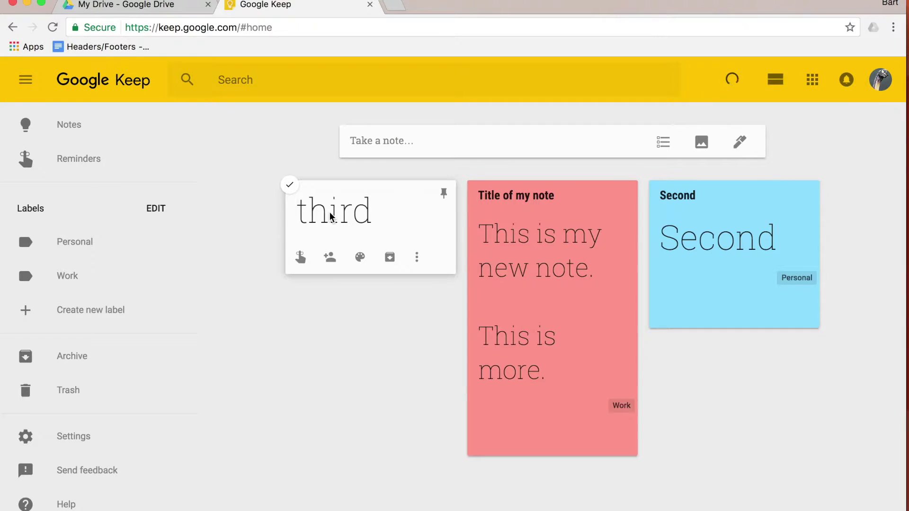
Assign both the "Personal" and "Work" labels to the "third" note
click(417, 257)
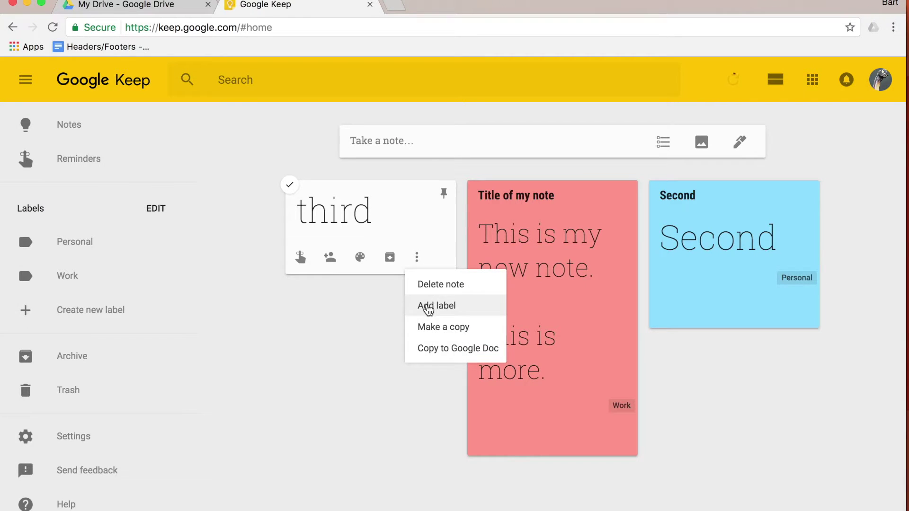
click(426, 304)
click(419, 329)
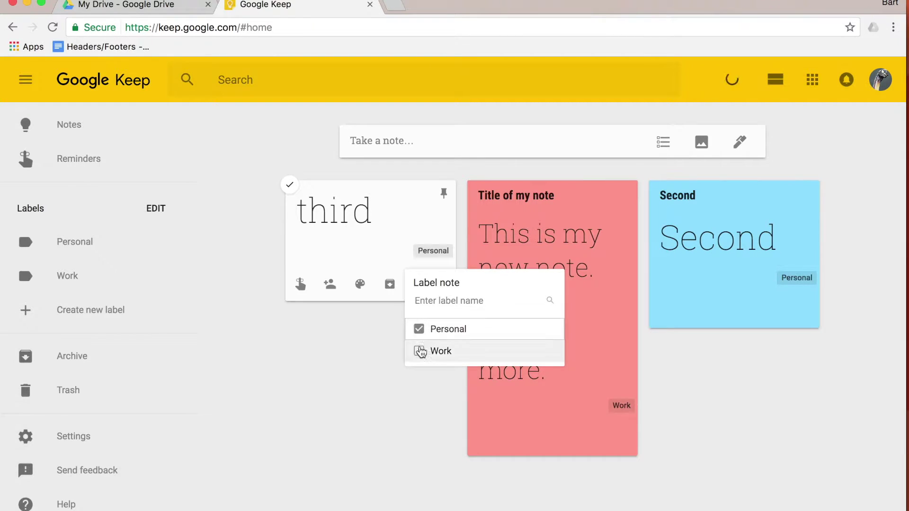
click(419, 351)
click(389, 352)
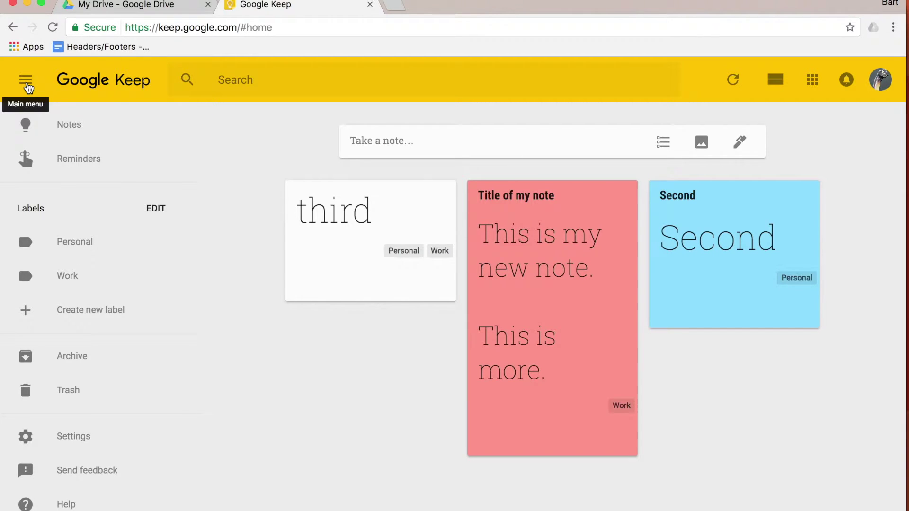
Collapse and expand the main menu, and view the notes labelled Personal, those labelled Work and all notes again
click(26, 80)
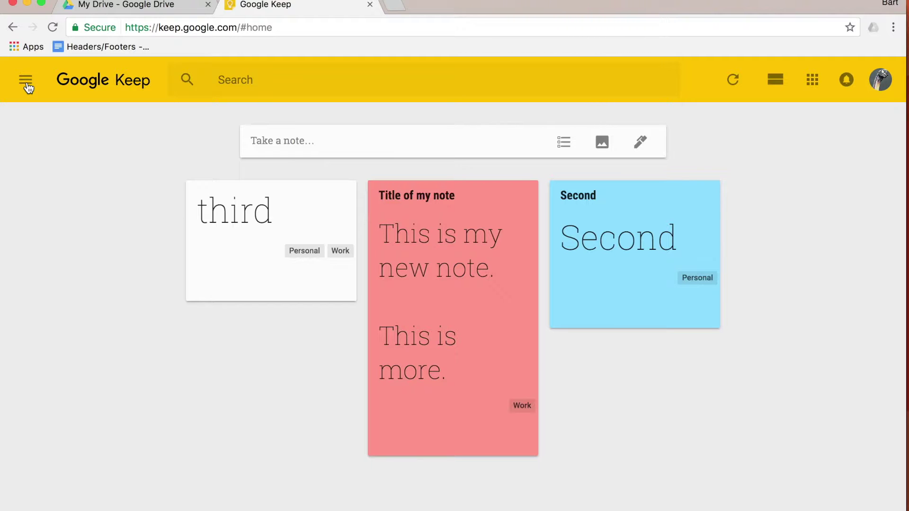
click(26, 80)
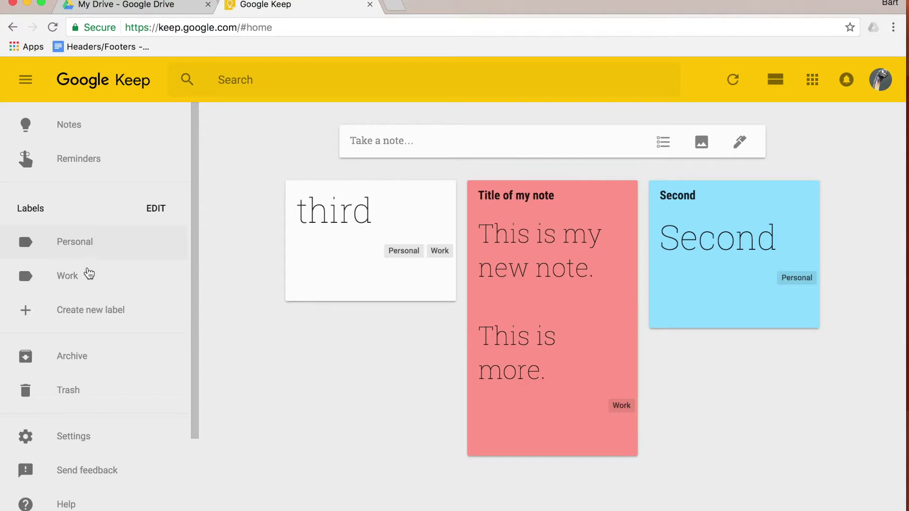
click(93, 246)
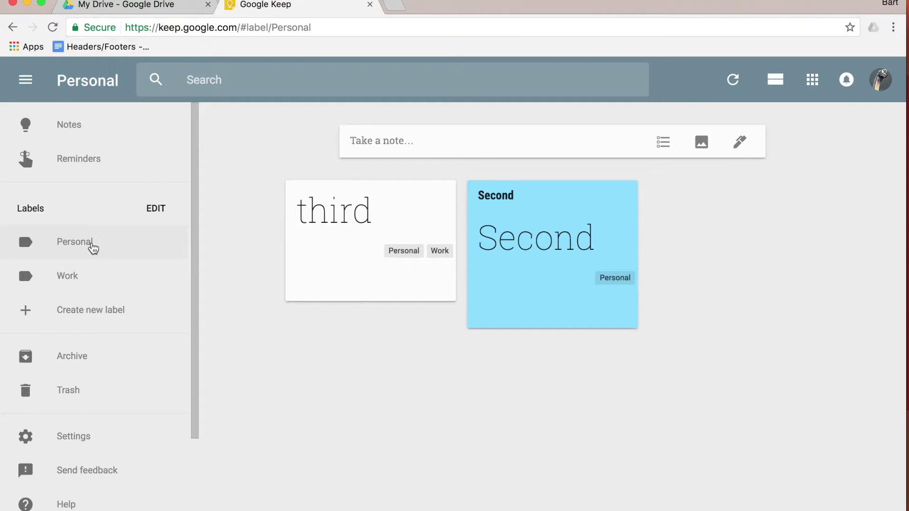
click(92, 272)
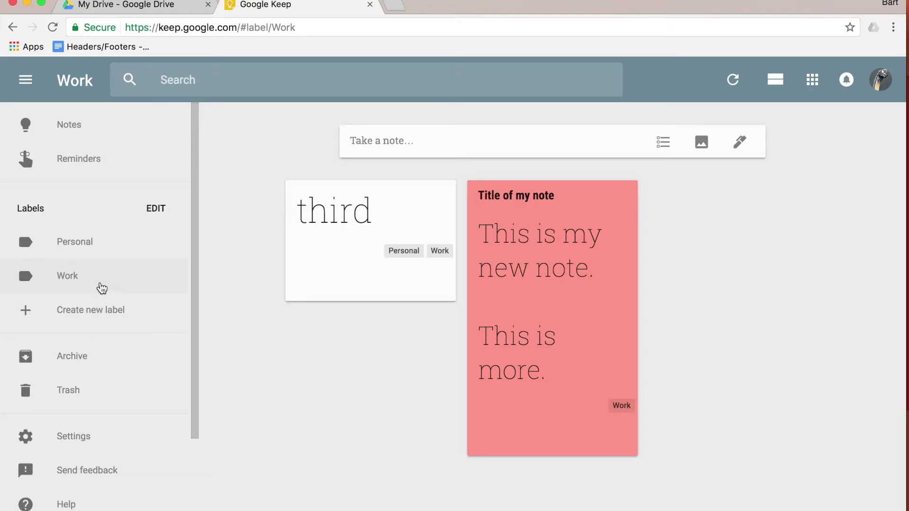
click(79, 128)
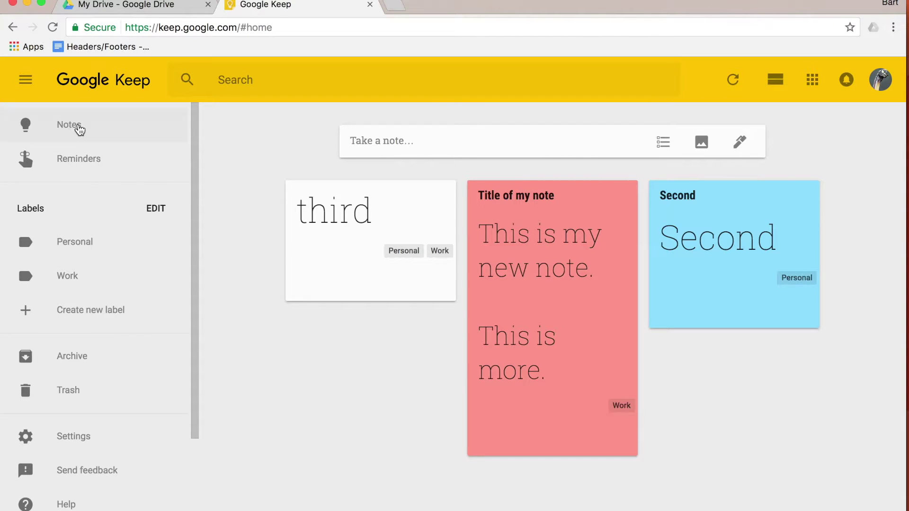
Review the list behavior, reminder defaults and sharing settings, leave them without saving, and collapse the main menu
scroll(112, 257, down, 3)
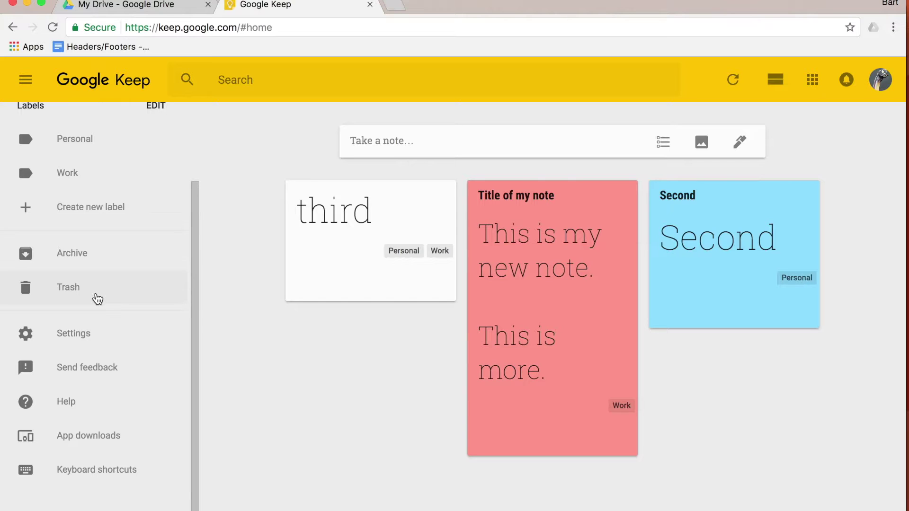
scroll(97, 298, down, 2)
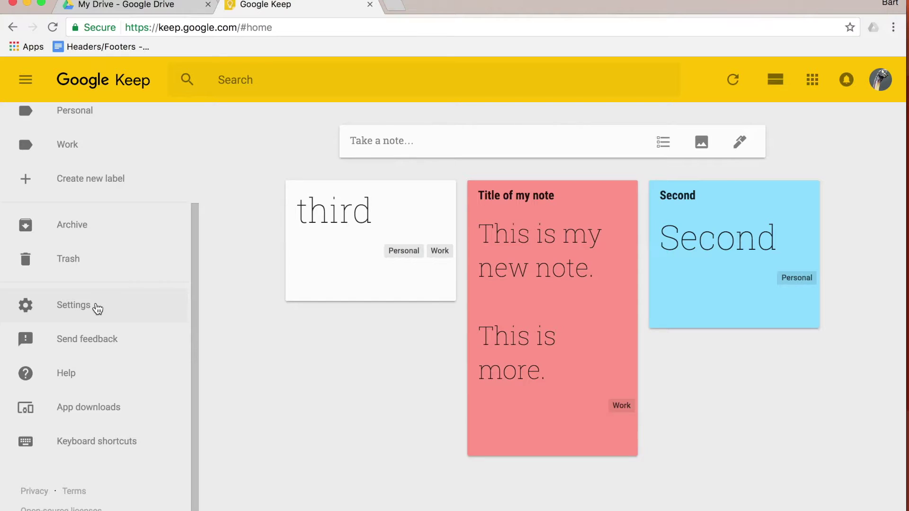
click(97, 308)
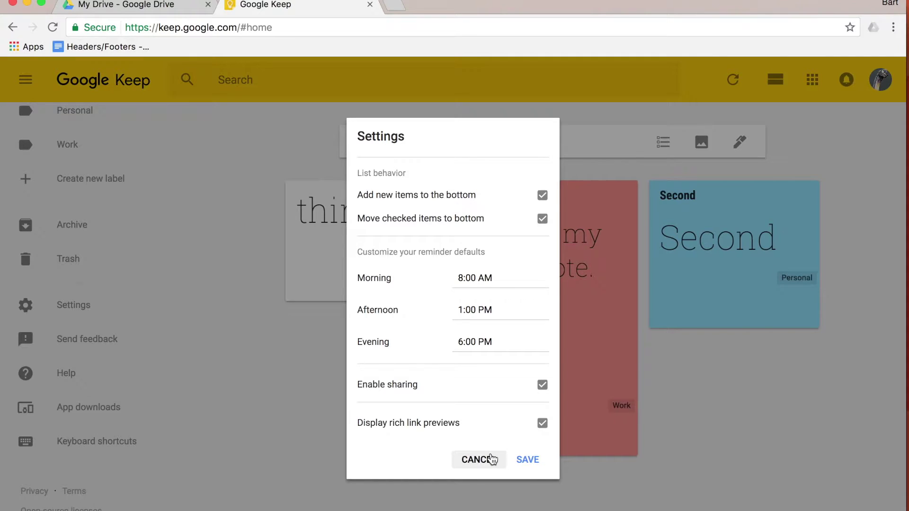
click(491, 459)
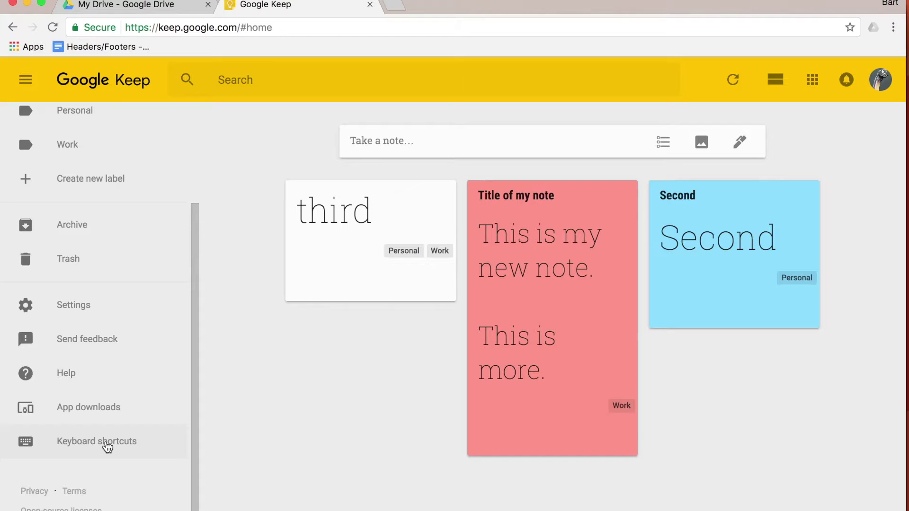
scroll(108, 448, up, 5)
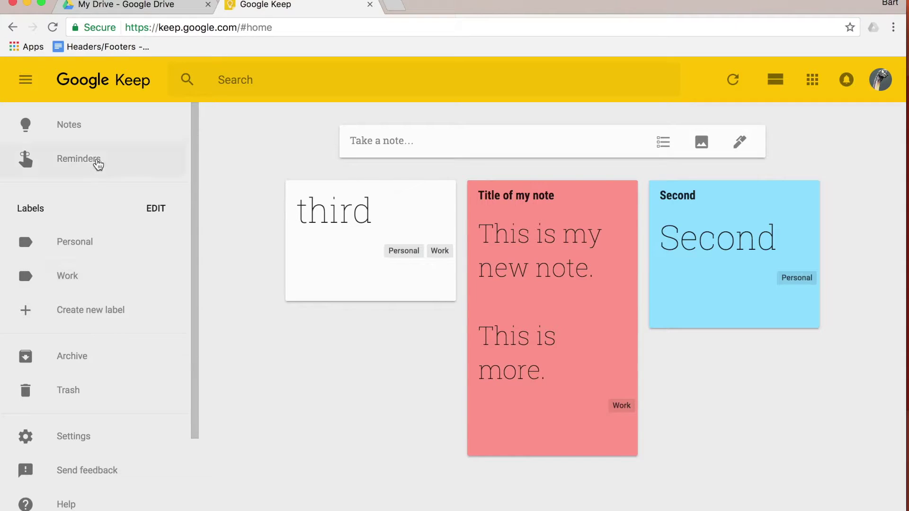
click(27, 82)
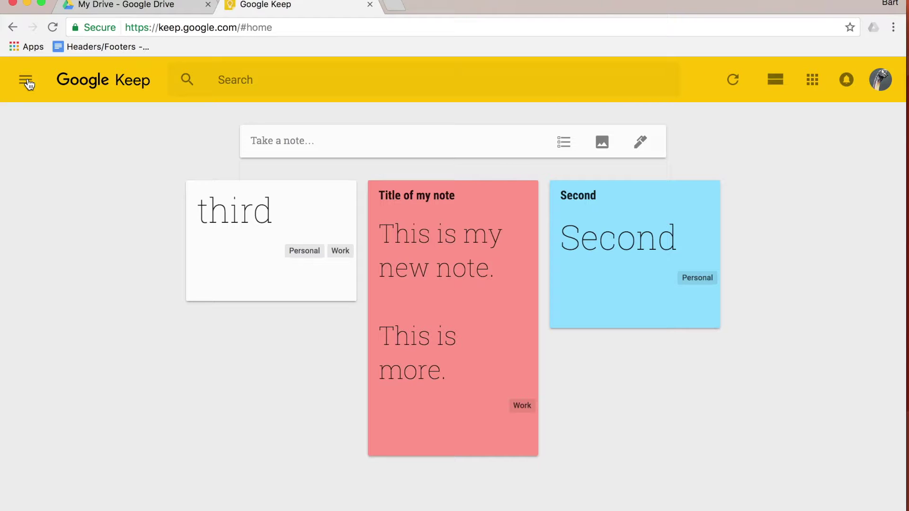
Add the desktop image "Screen Shot 2017-01-17 at 9.17.44 PM" to the "third" note and close the note
mouse_move(259, 230)
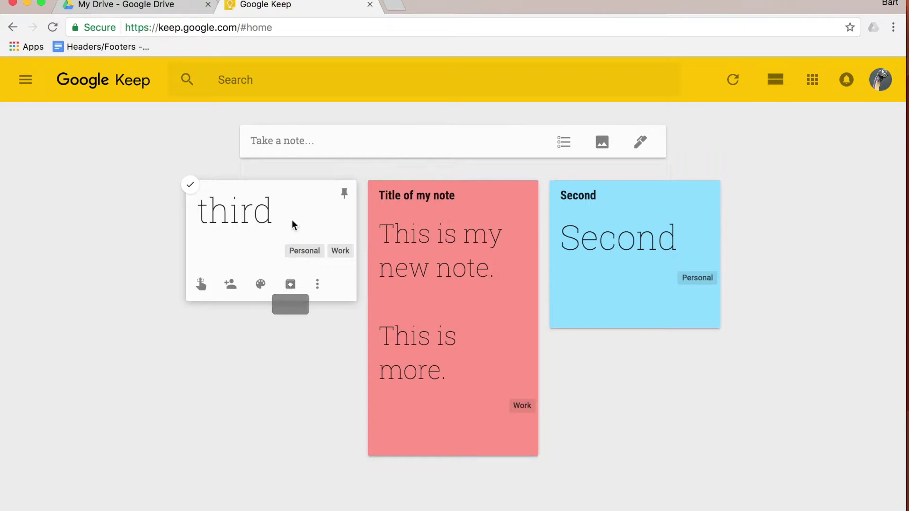
click(280, 207)
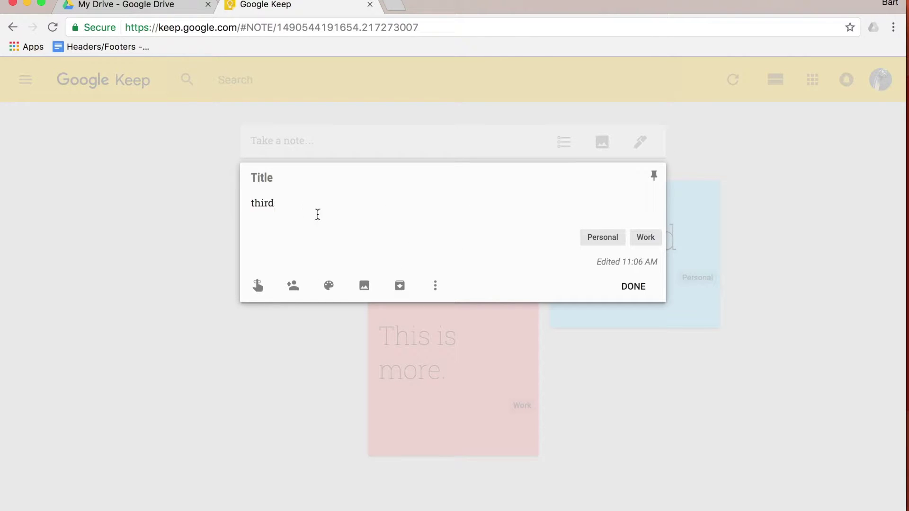
mouse_move(349, 287)
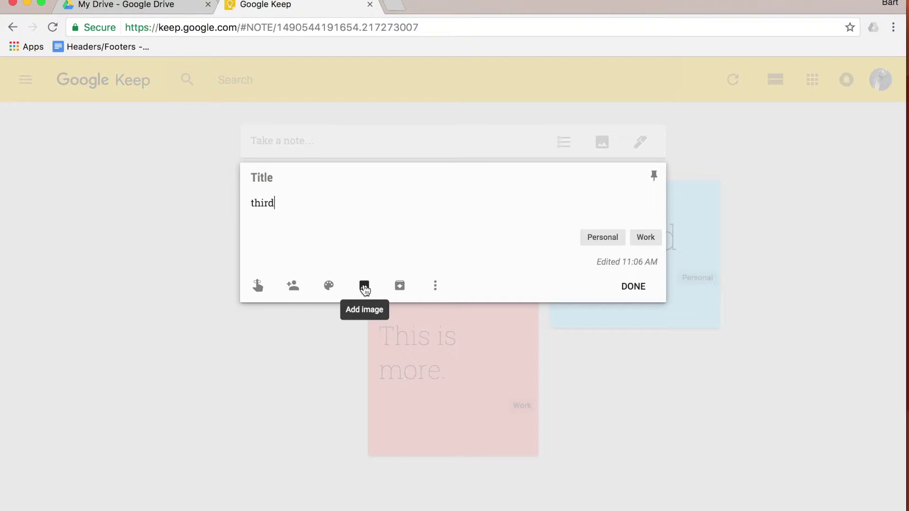
click(365, 290)
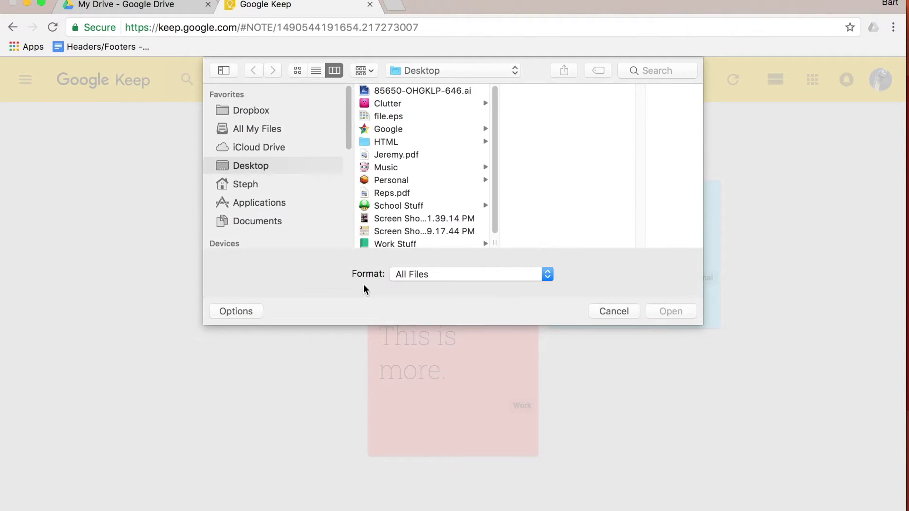
scroll(398, 172, down, 1)
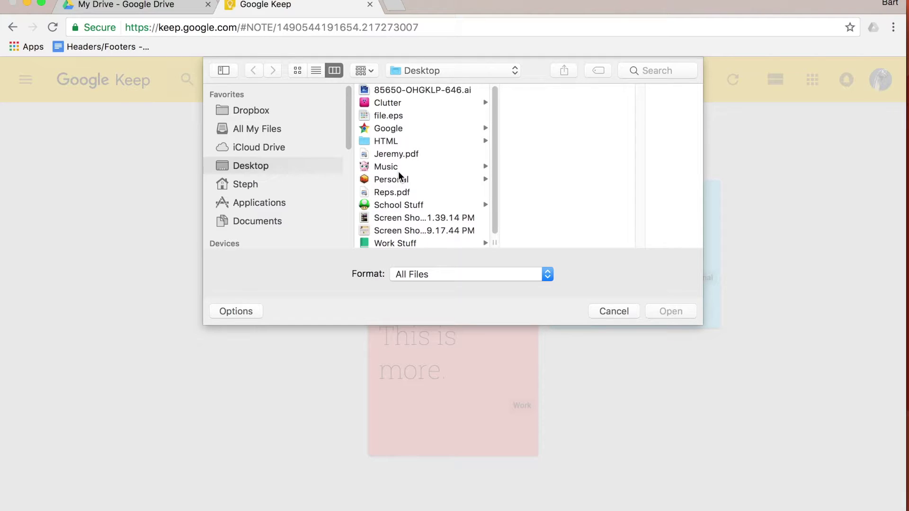
click(415, 230)
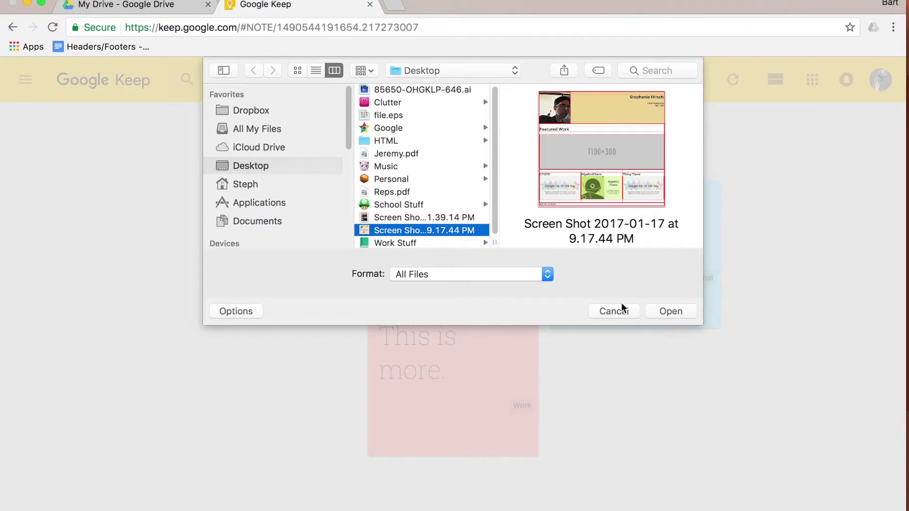
click(665, 312)
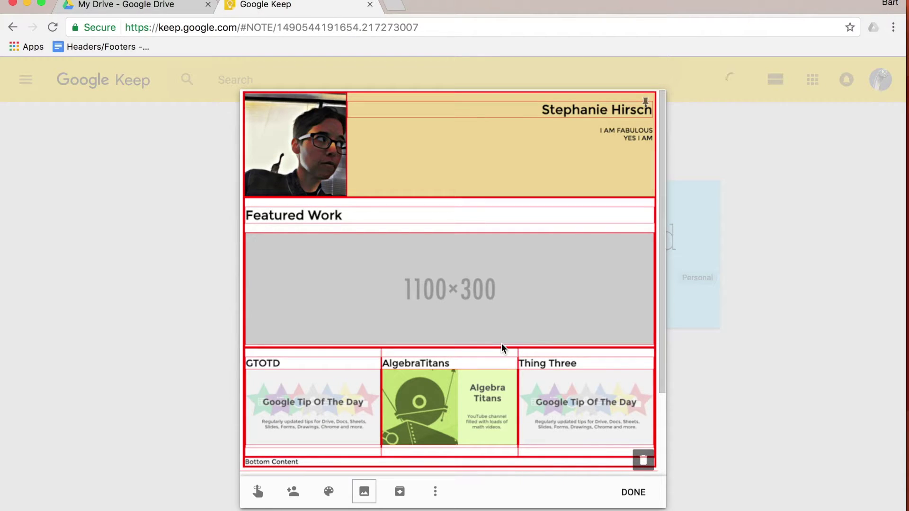
click(633, 493)
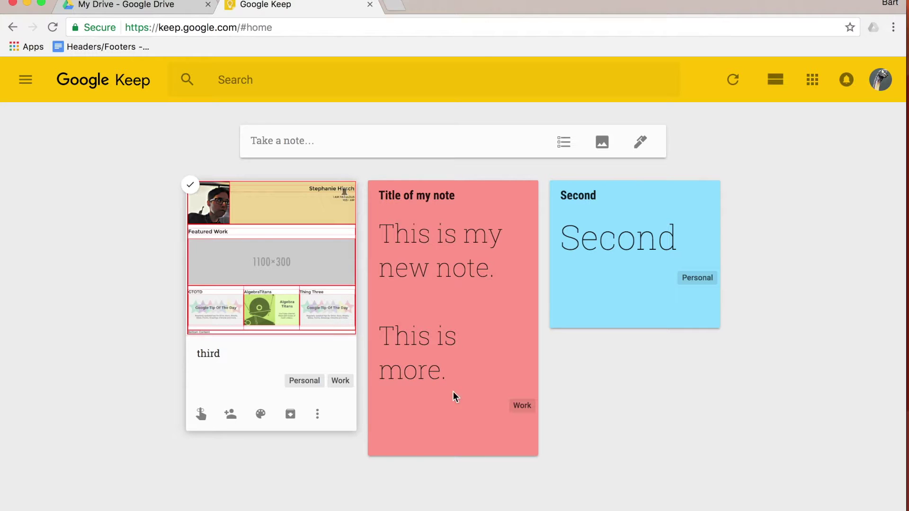
Add a drawing to the "Second" note and scribble a freehand looping line across the canvas with the black pen
click(654, 239)
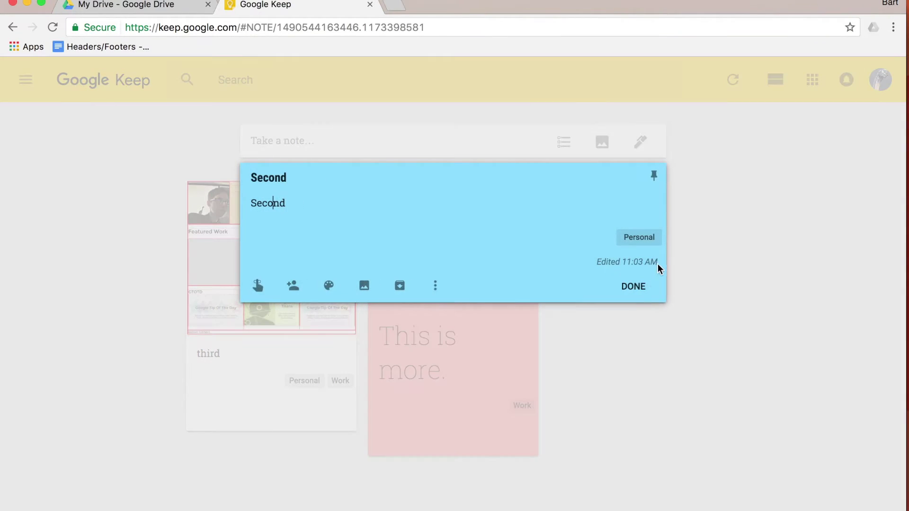
click(433, 288)
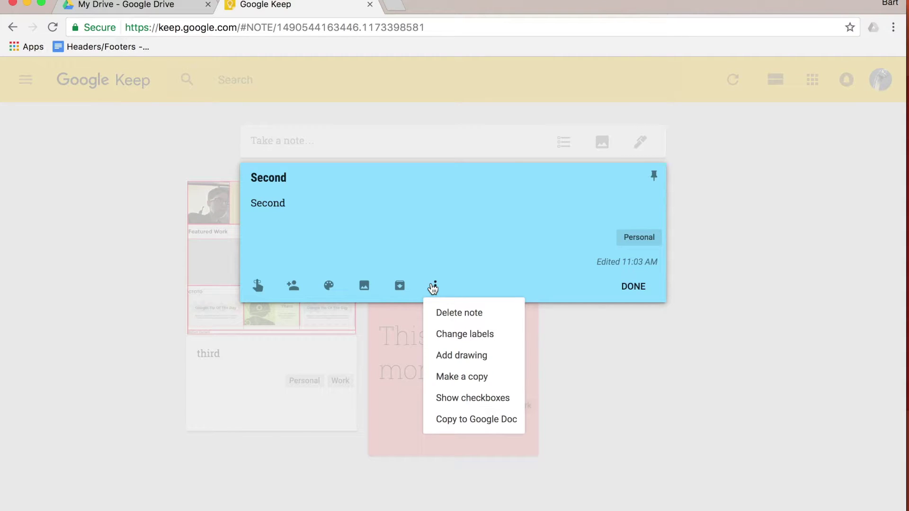
click(461, 361)
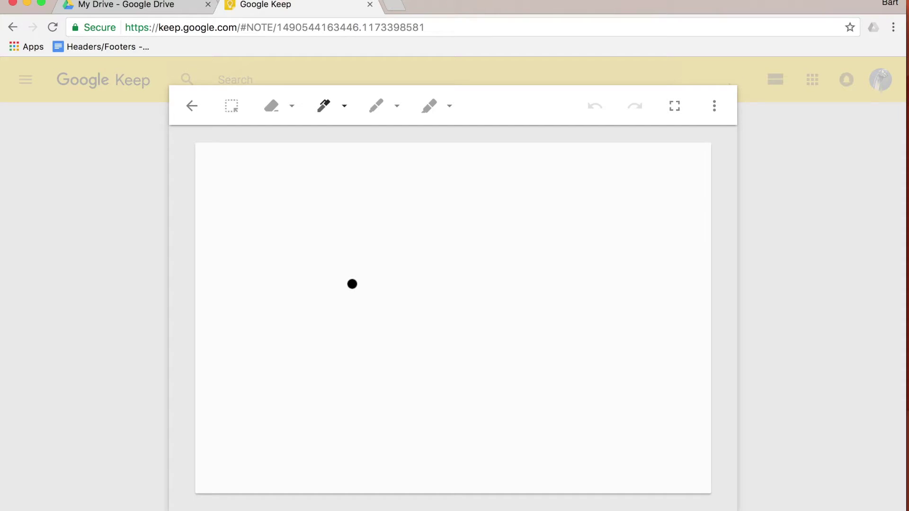
mouse_move(334, 282)
mouse_down()
mouse_move(394, 373)
mouse_move(614, 263)
mouse_move(284, 227)
mouse_move(390, 327)
mouse_move(499, 392)
mouse_up()
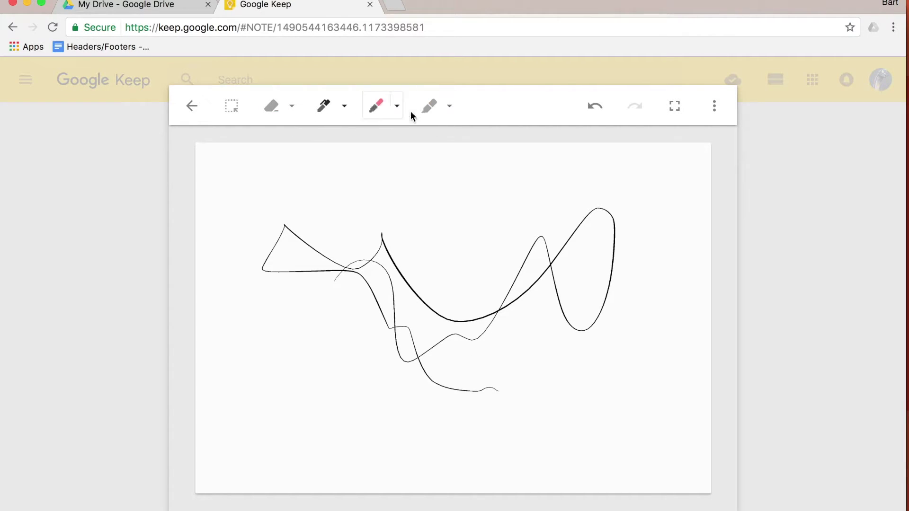
Draw a short yellow highlighter stroke over the middle of the scribble and return to the "Second" note
click(428, 110)
mouse_move(365, 266)
mouse_down()
mouse_move(487, 341)
mouse_move(487, 291)
mouse_up()
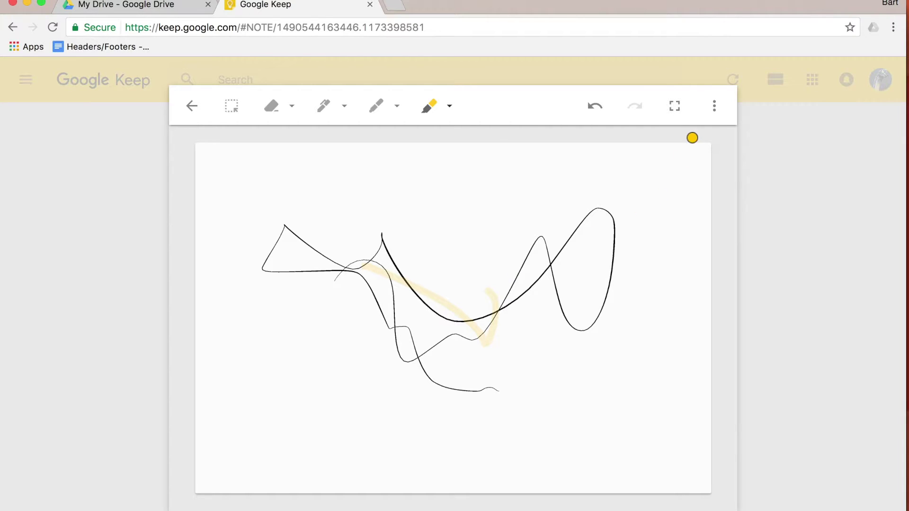
click(718, 110)
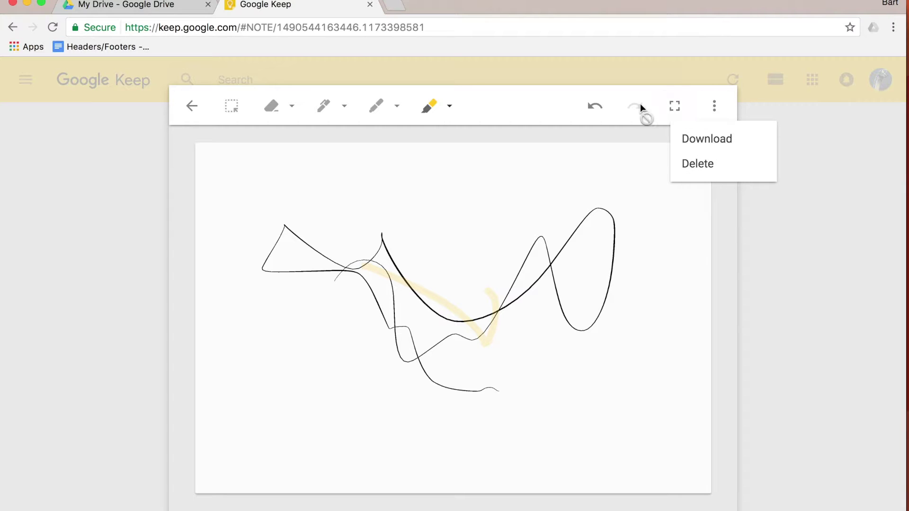
click(520, 104)
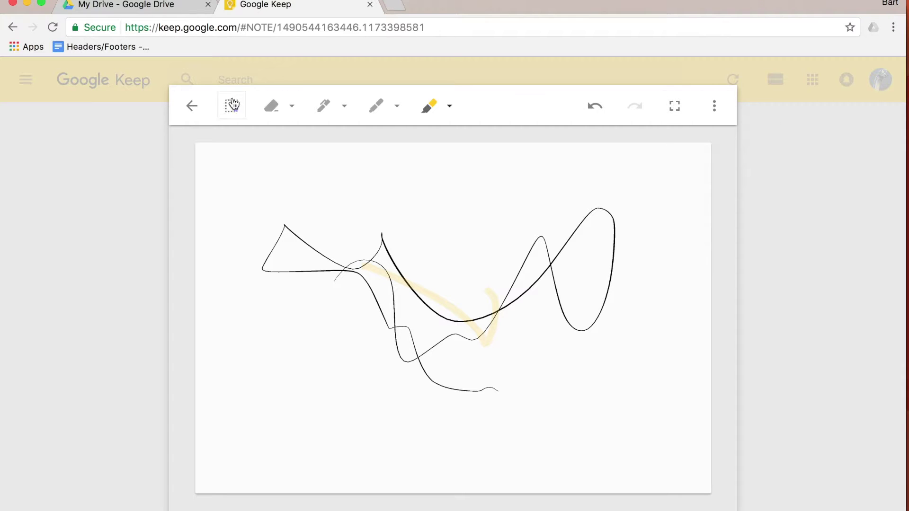
click(190, 110)
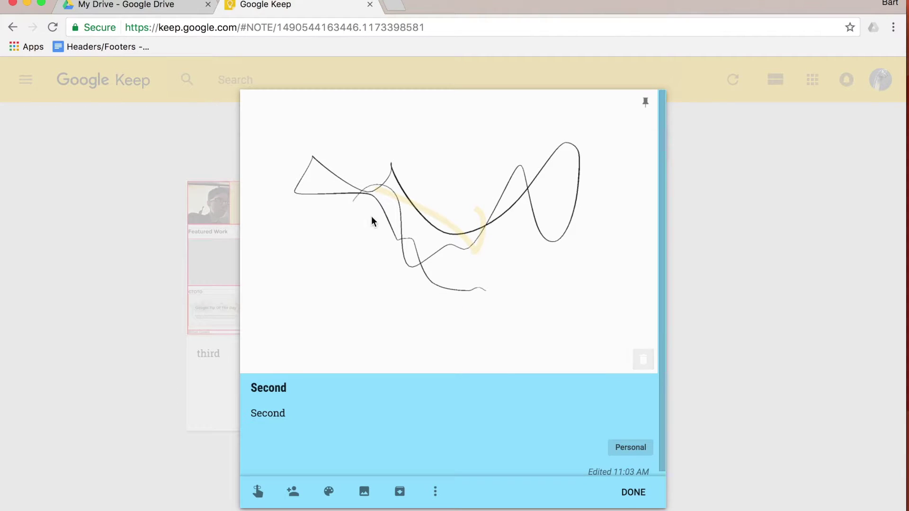
Create an untitled list note with the items one, two and three, reorder them as three, two, one, and close it
click(634, 491)
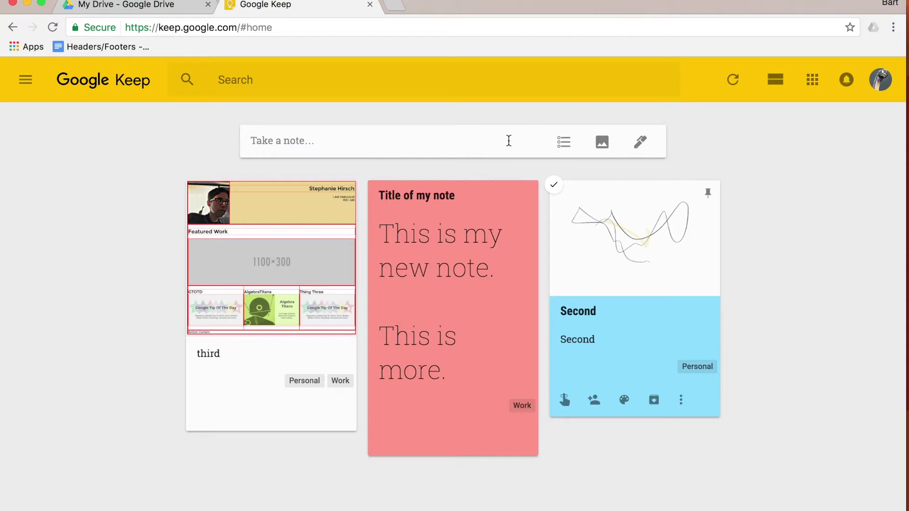
click(565, 149)
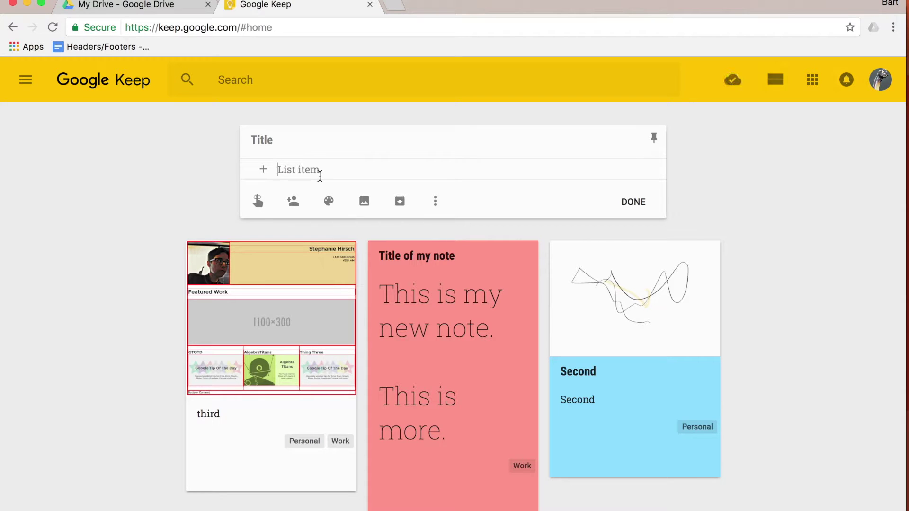
text(one)
key(Return)
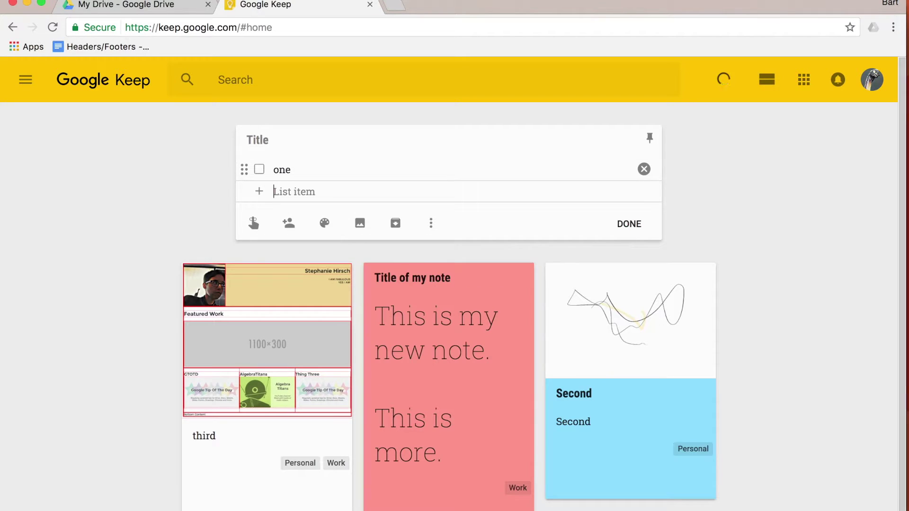
text(two)
key(Return)
text(three)
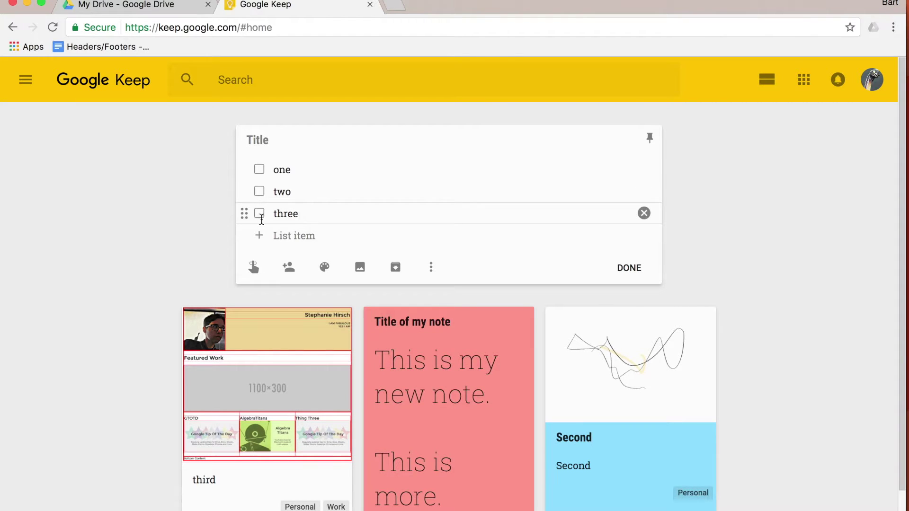
mouse_move(244, 169)
mouse_down()
mouse_move(244, 204)
mouse_move(243, 162)
mouse_up()
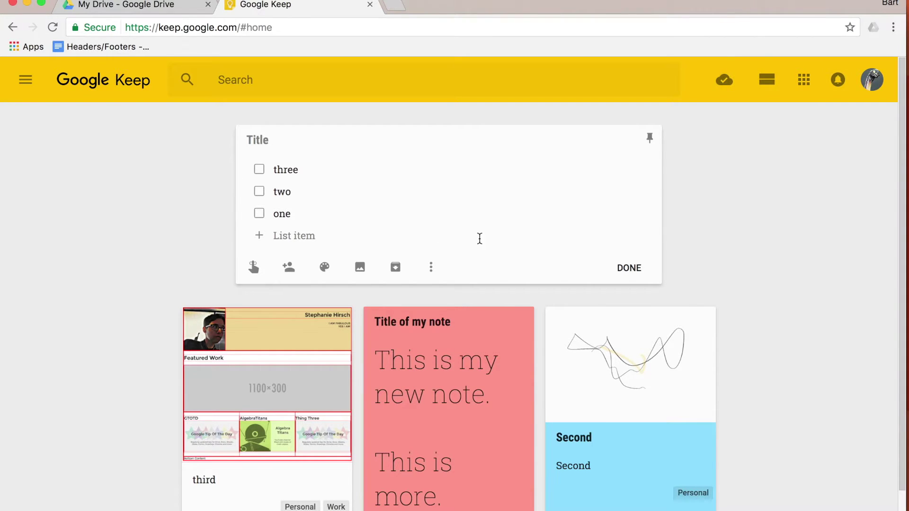
click(647, 269)
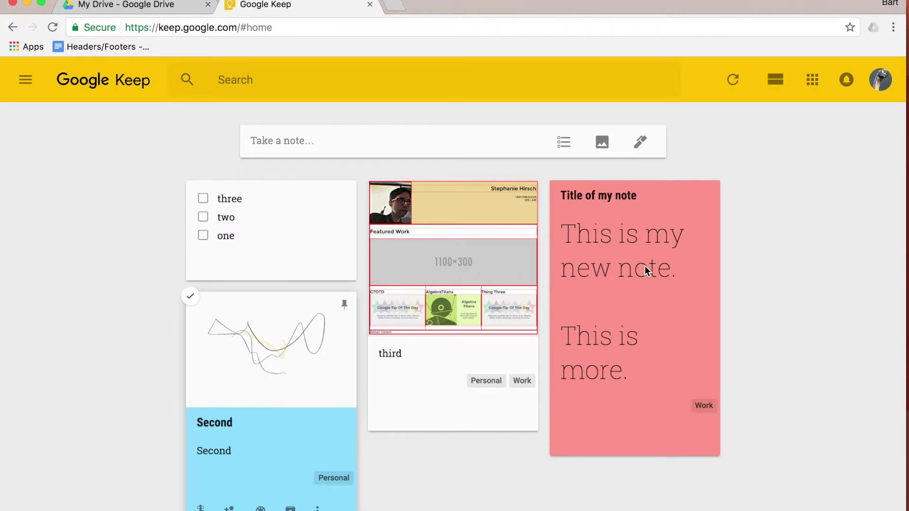
Check off the item "two" in the new list note, delete that completed item, and close the note
click(203, 217)
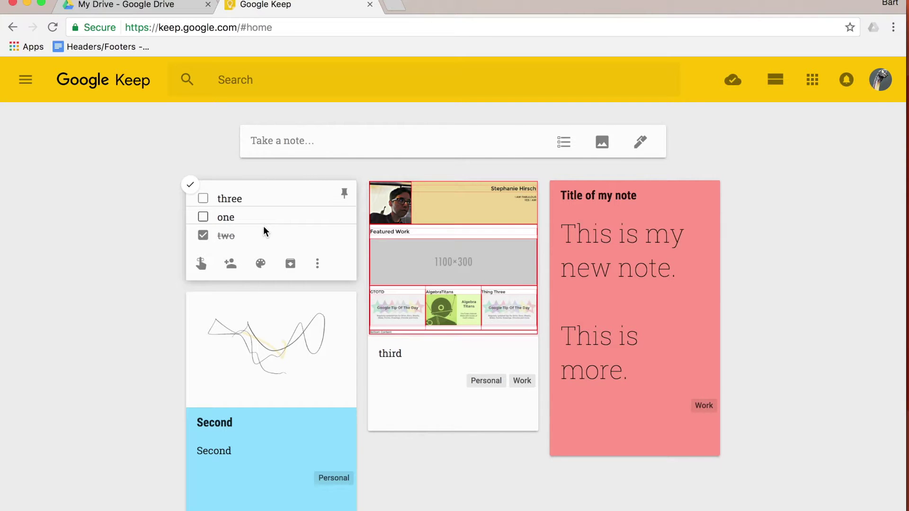
click(243, 236)
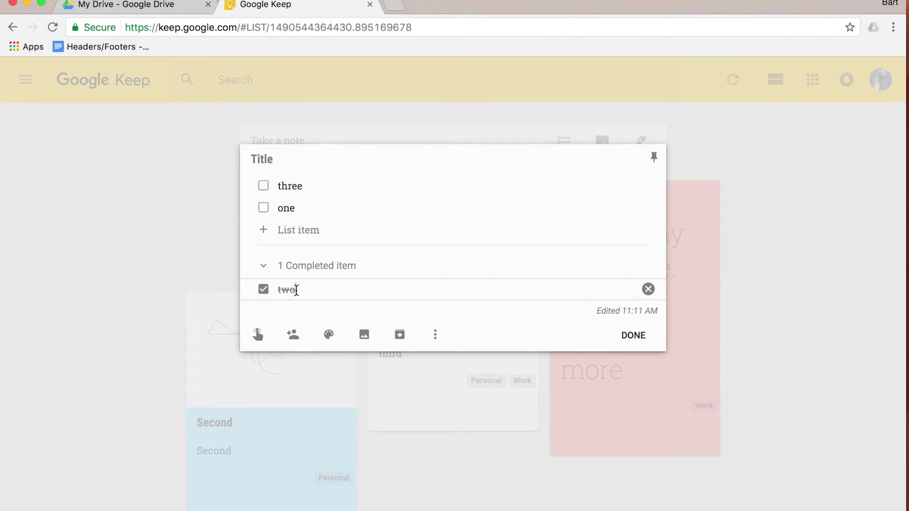
click(648, 290)
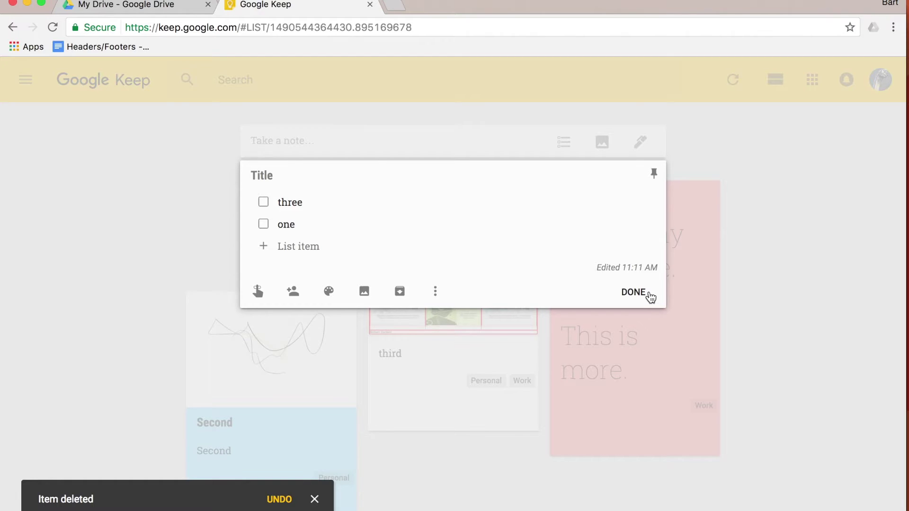
click(649, 294)
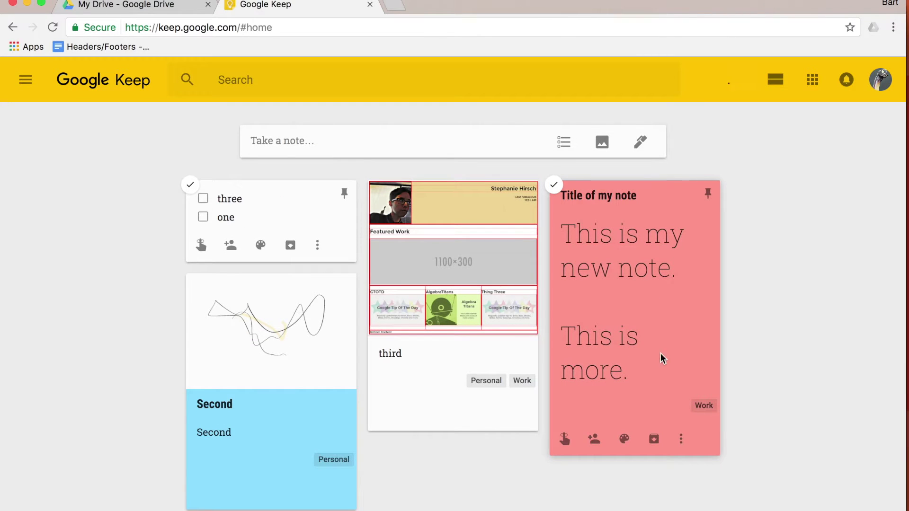
Turn the text of the "Title of my note" note into a checkbox list and close the note
click(642, 324)
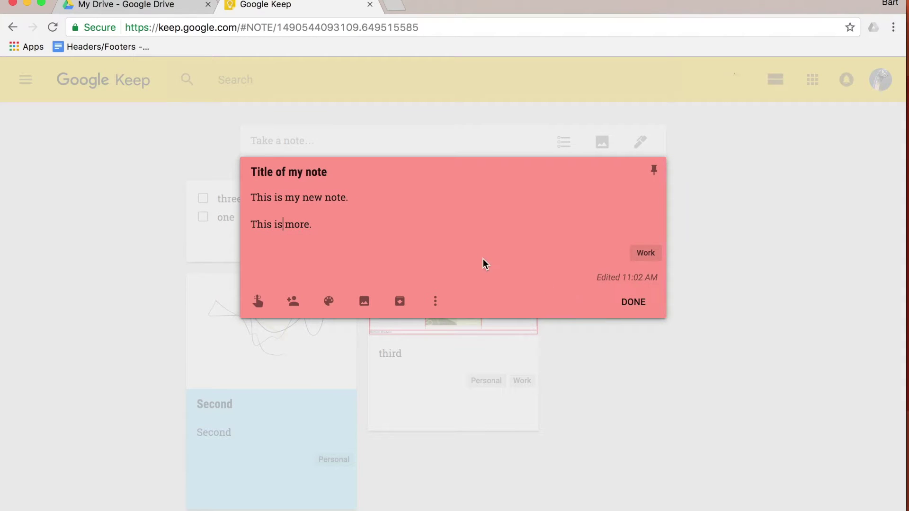
click(442, 237)
click(436, 302)
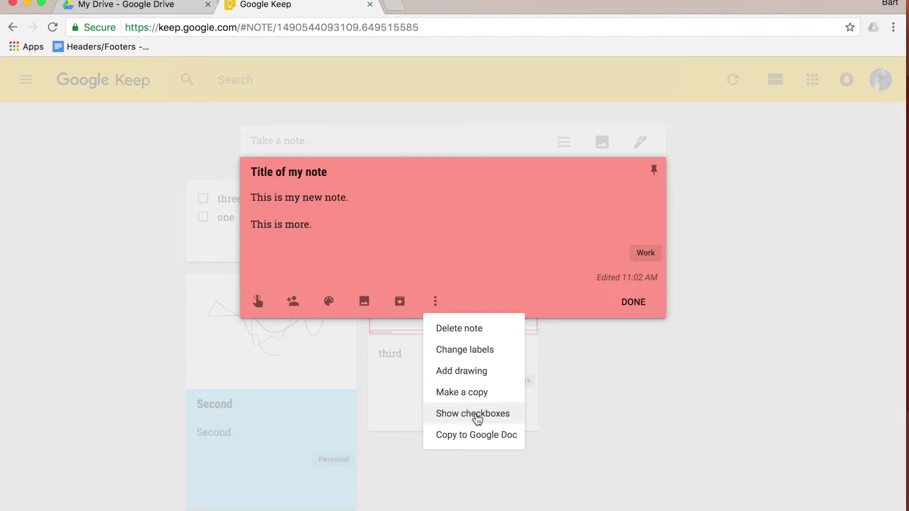
click(477, 414)
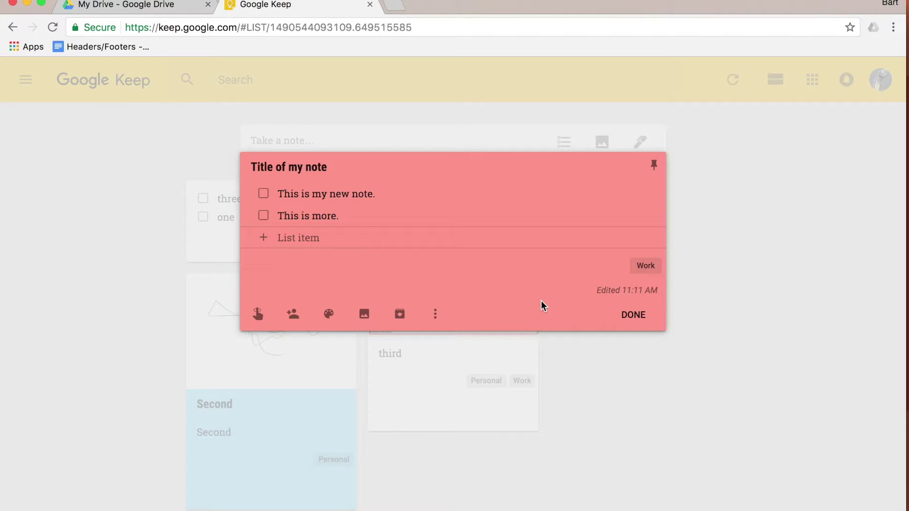
click(636, 318)
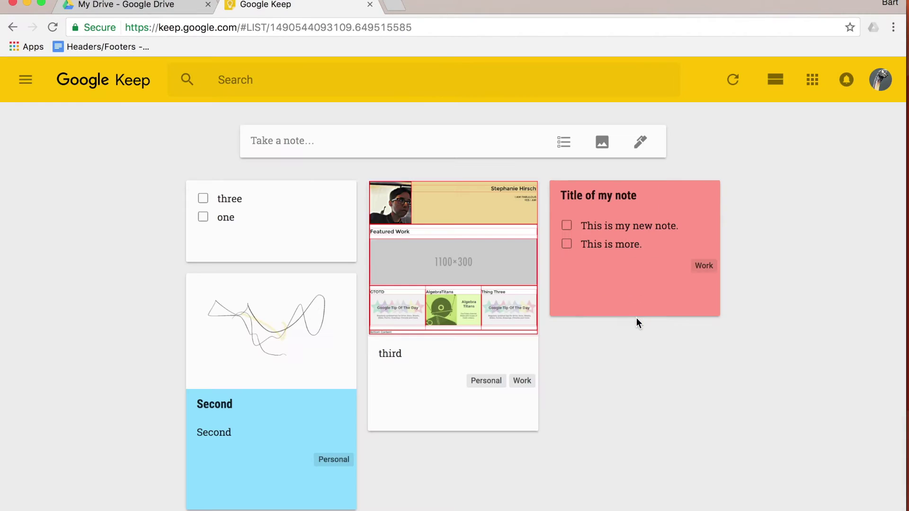
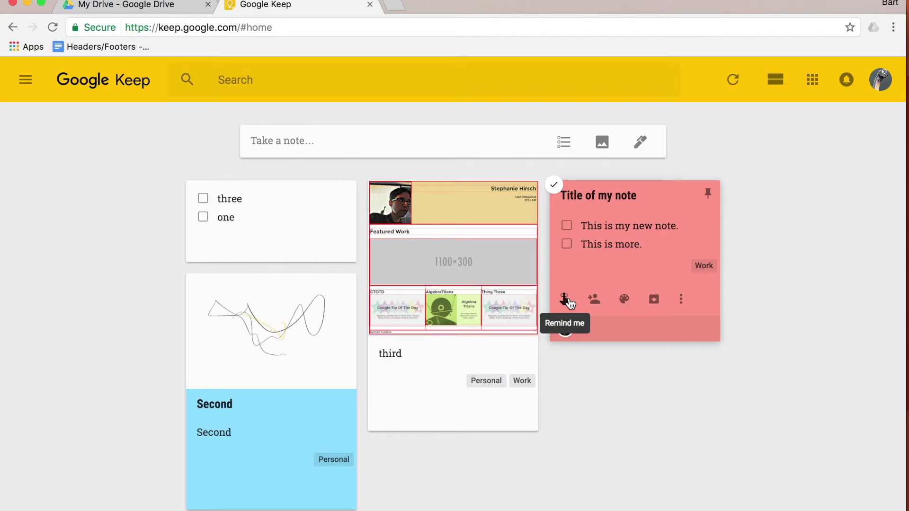
Set a reminder on the "Title of my note" note for later today at 8:00 PM
click(565, 299)
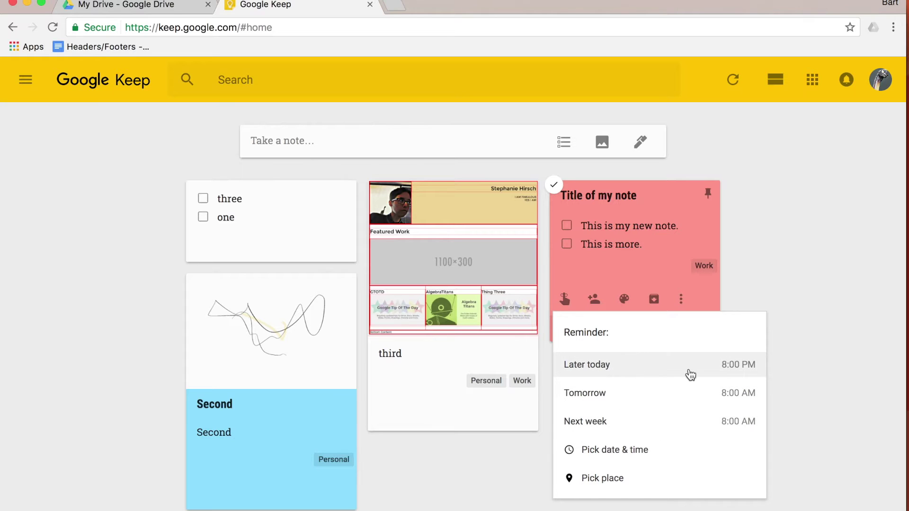
click(734, 365)
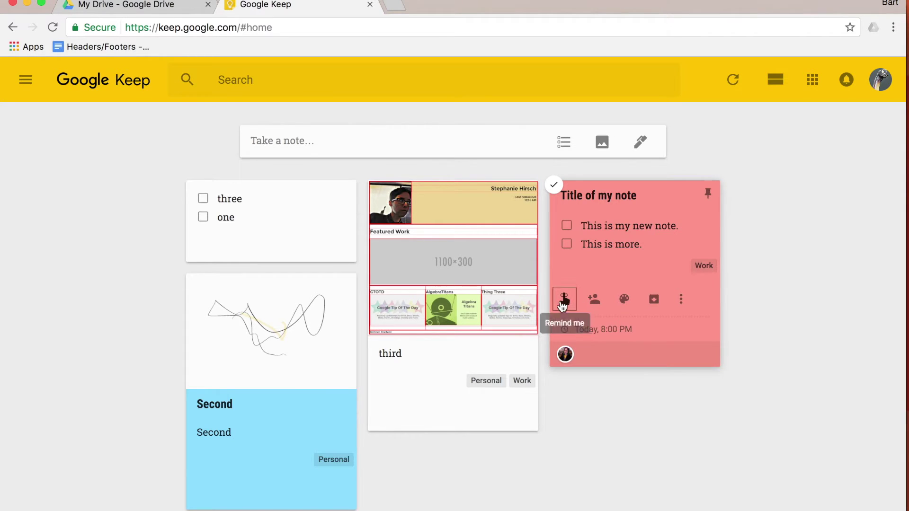
Review the custom date, time and place options of the "Title of my note" reminder and leave them without saving
click(610, 330)
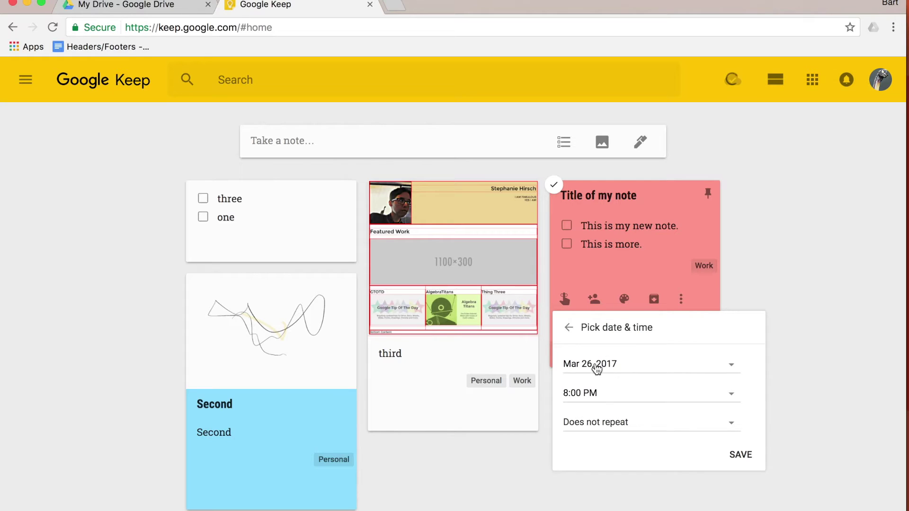
click(588, 395)
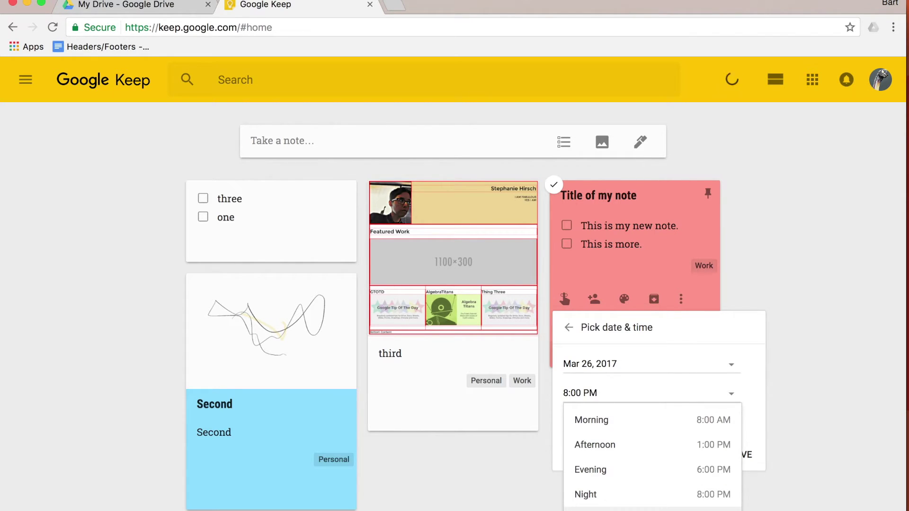
click(588, 510)
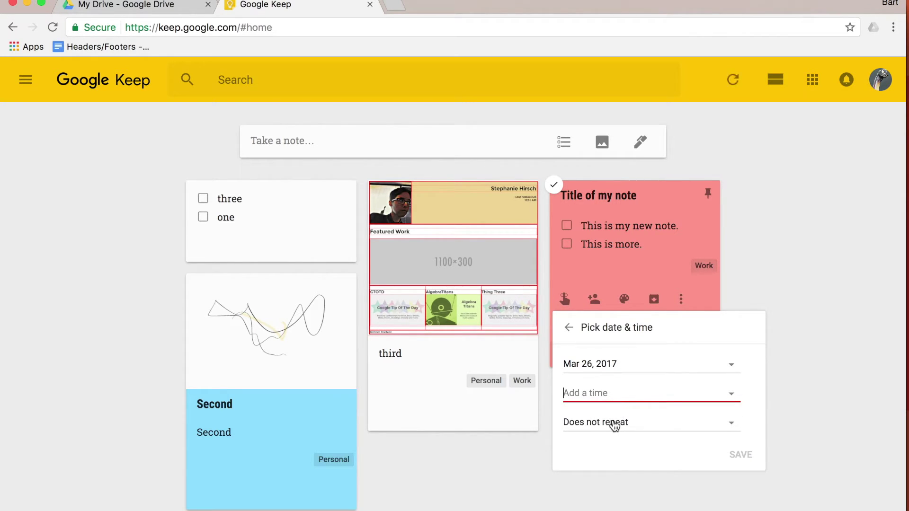
click(569, 330)
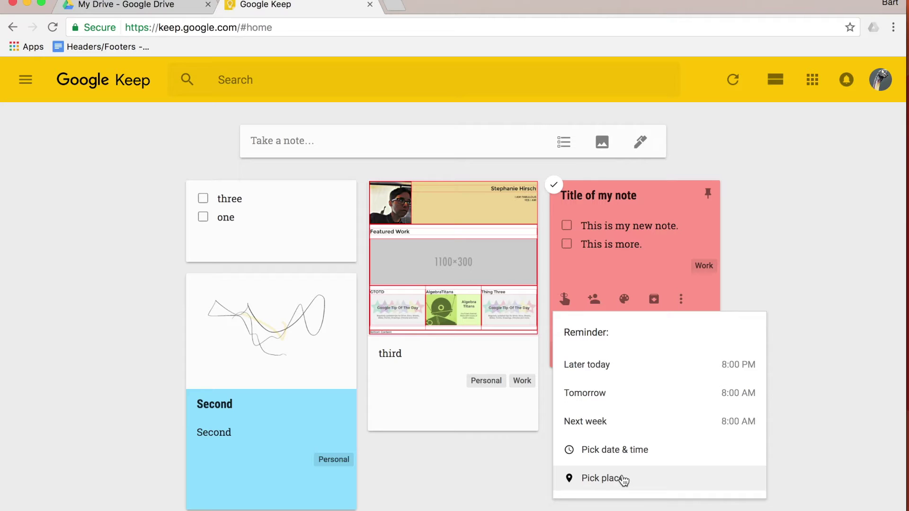
click(849, 219)
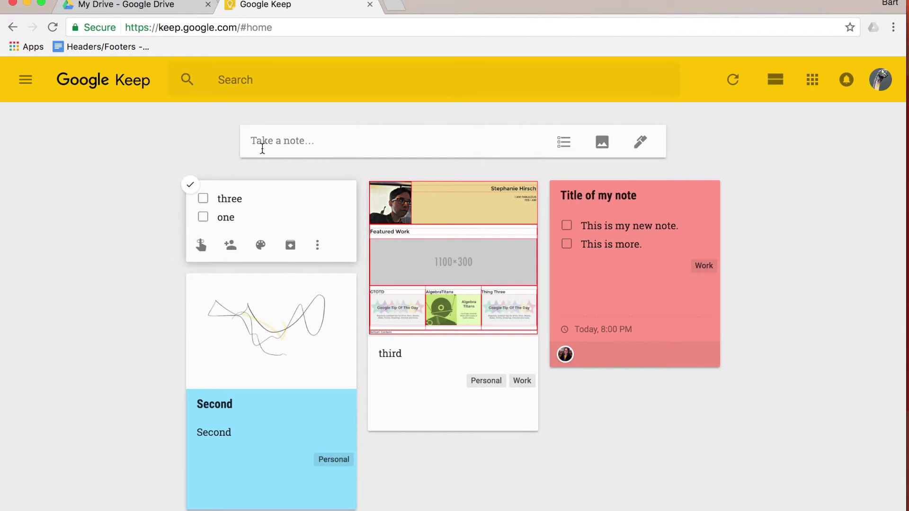
Open the note search and look through its type, label, people and color filters
click(231, 85)
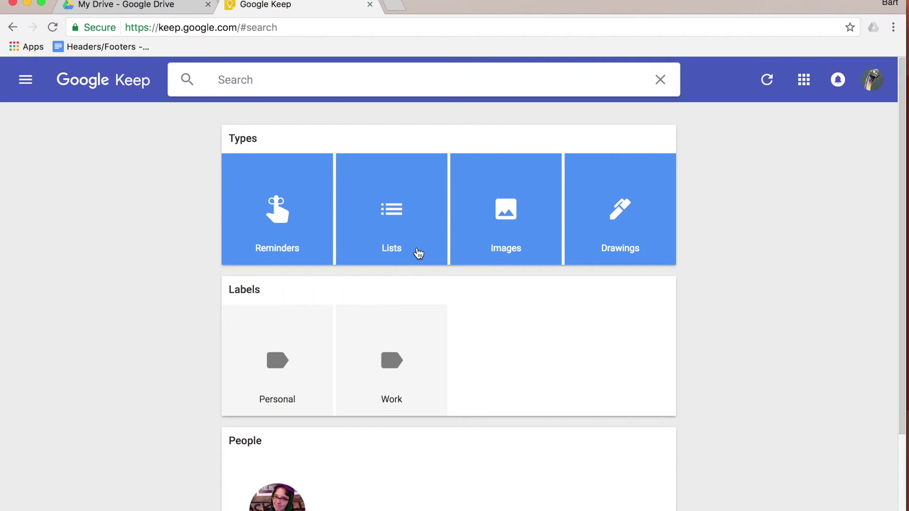
scroll(416, 253, down, 3)
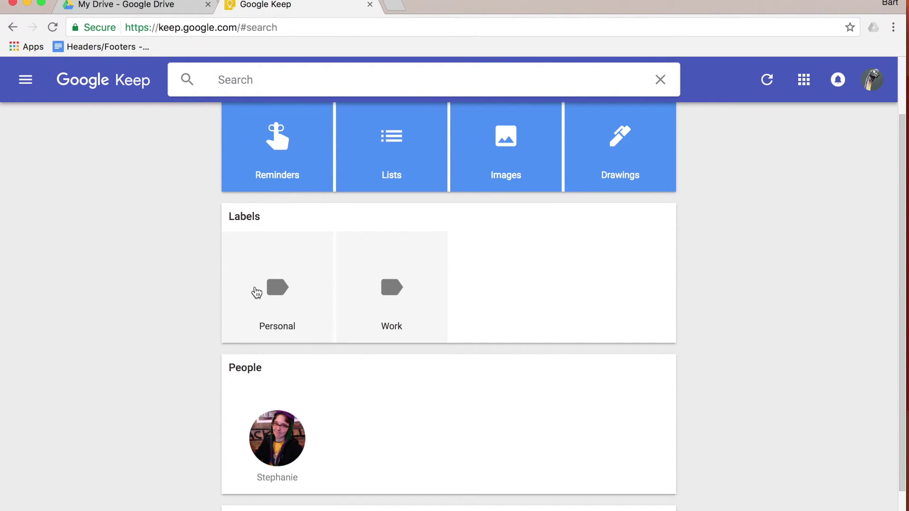
scroll(256, 292, down, 3)
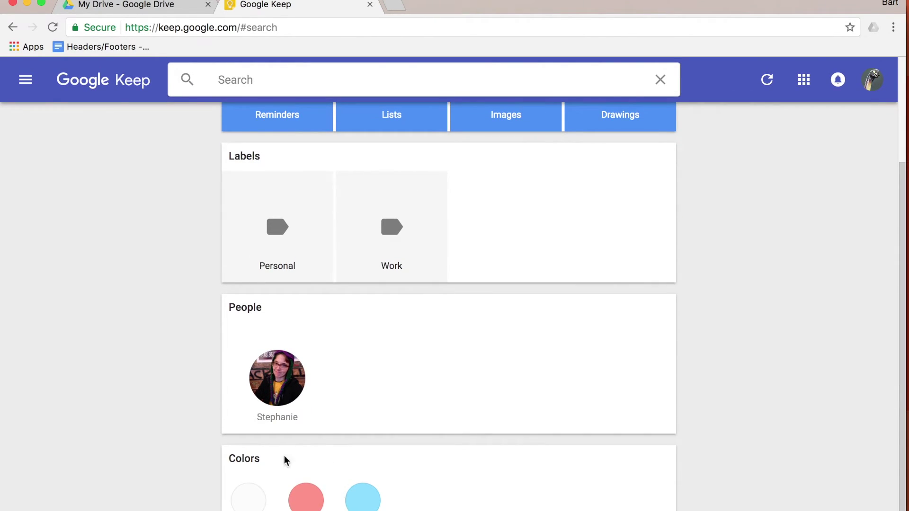
scroll(397, 287, up, 5)
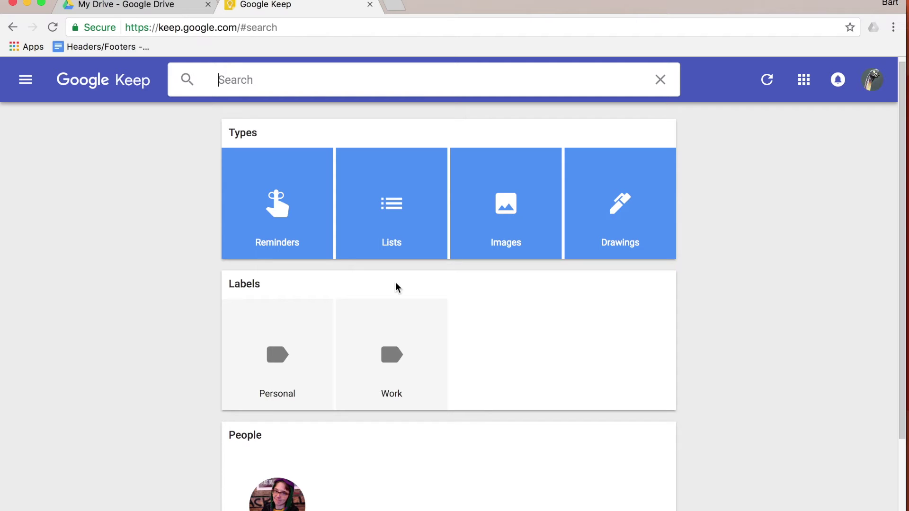
Search the notes for "three", clear the search, and return to all notes with the main menu expanded
text(three)
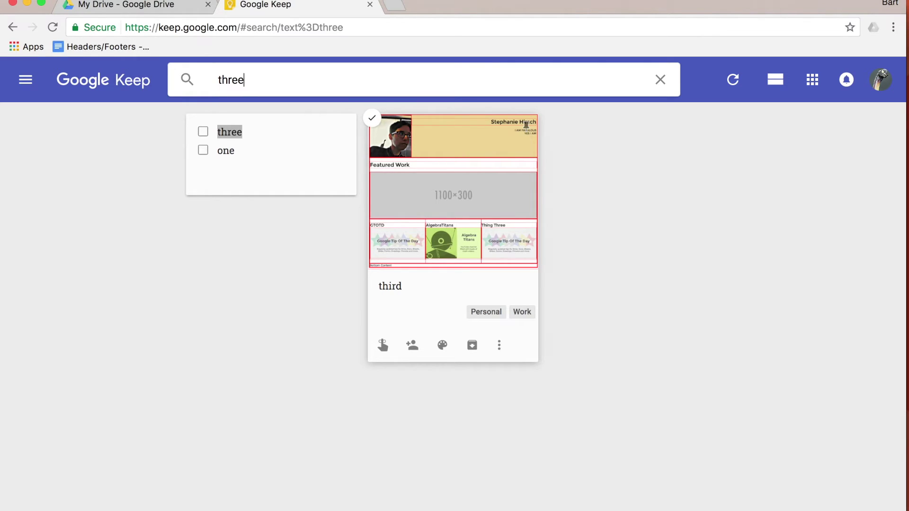
click(660, 85)
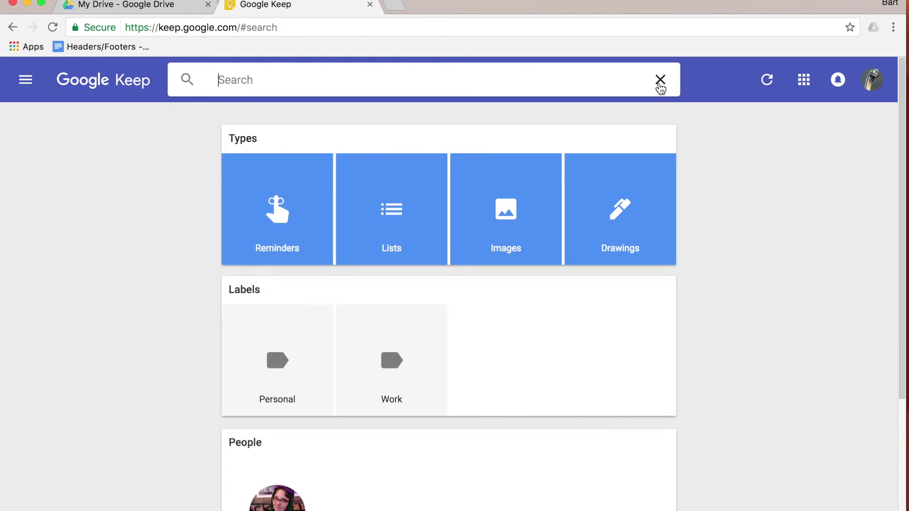
click(26, 81)
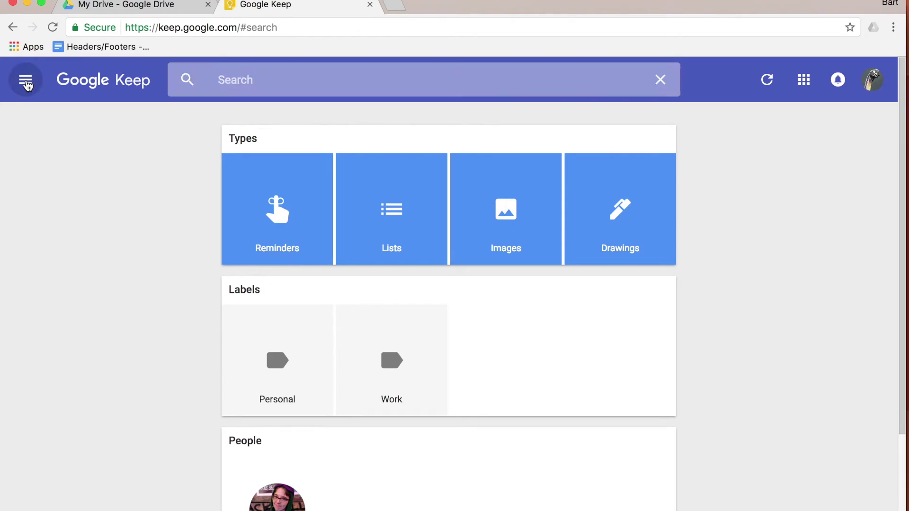
click(50, 127)
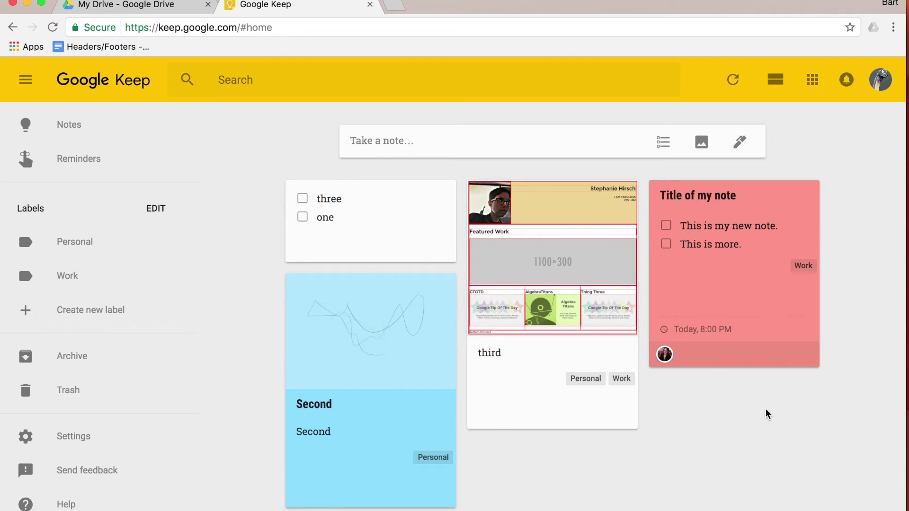
Make a copy of the untitled list note containing "three" and "one"
click(417, 247)
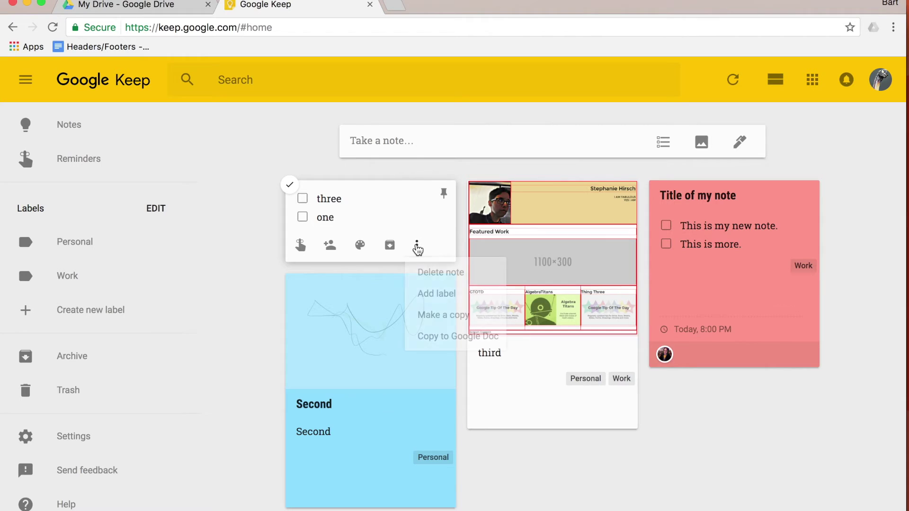
click(420, 315)
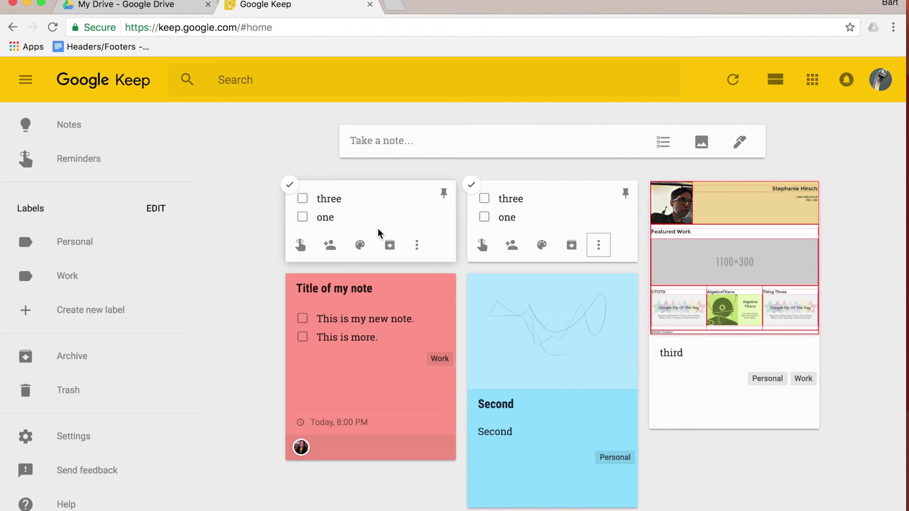
Open the "Title of my note" note and copy it to a Google Doc
click(405, 337)
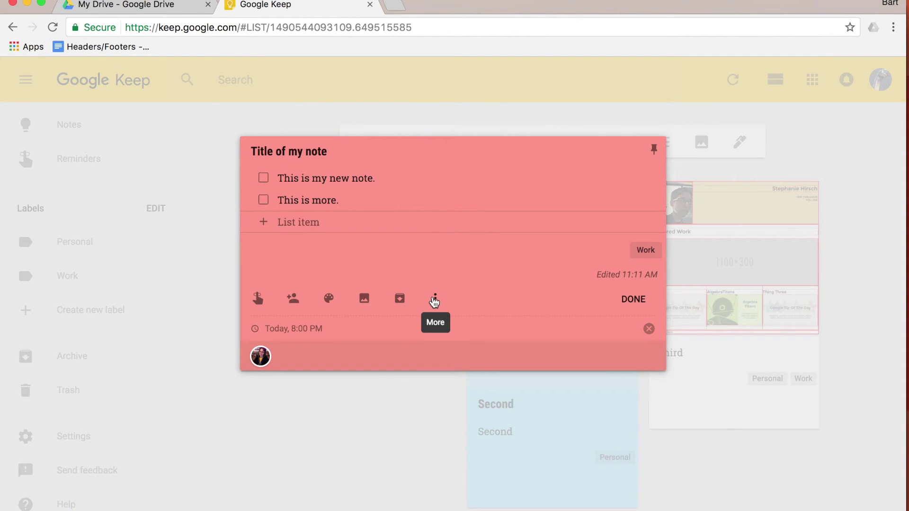
click(434, 301)
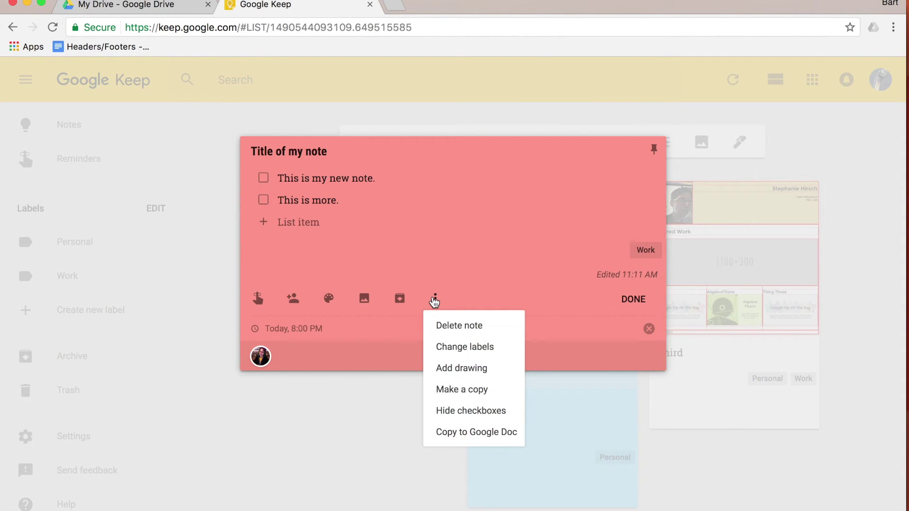
click(458, 432)
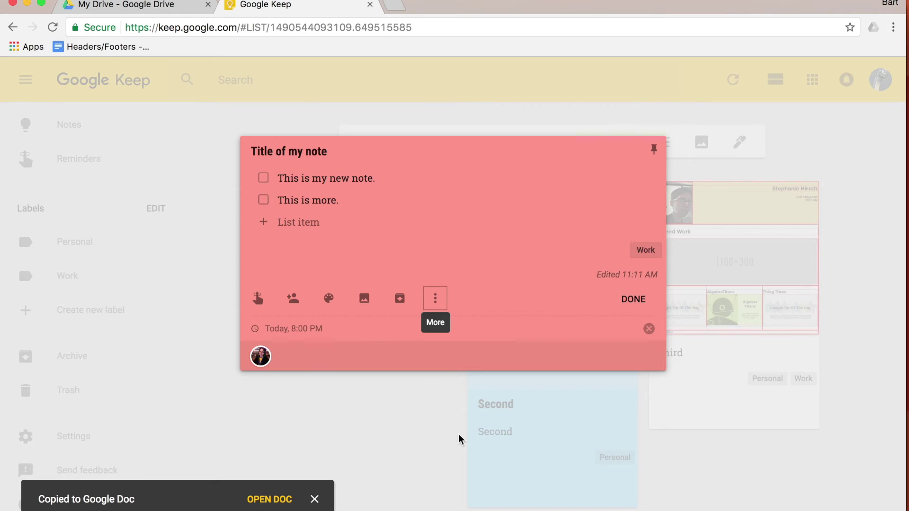
Open the Google Doc copied from the note, decline the offer to add Keep notes, and place the cursor after the last list item
click(259, 500)
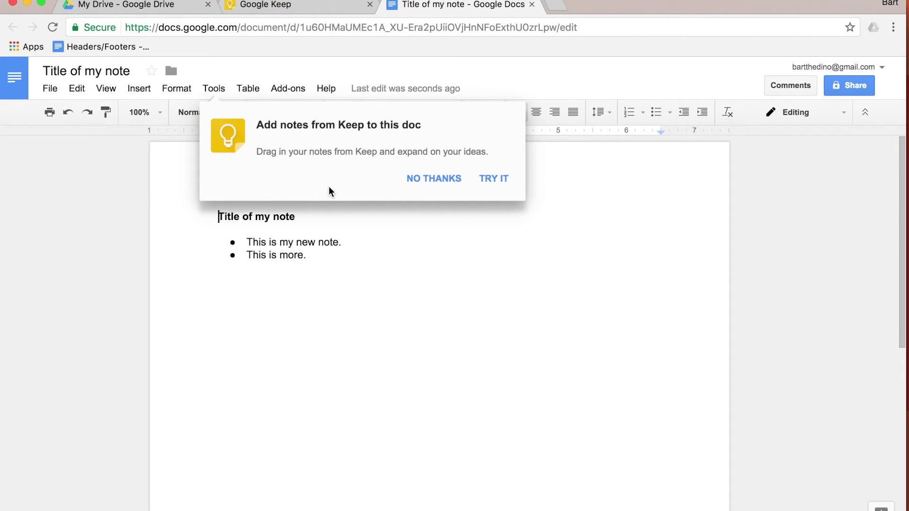
click(433, 180)
click(444, 285)
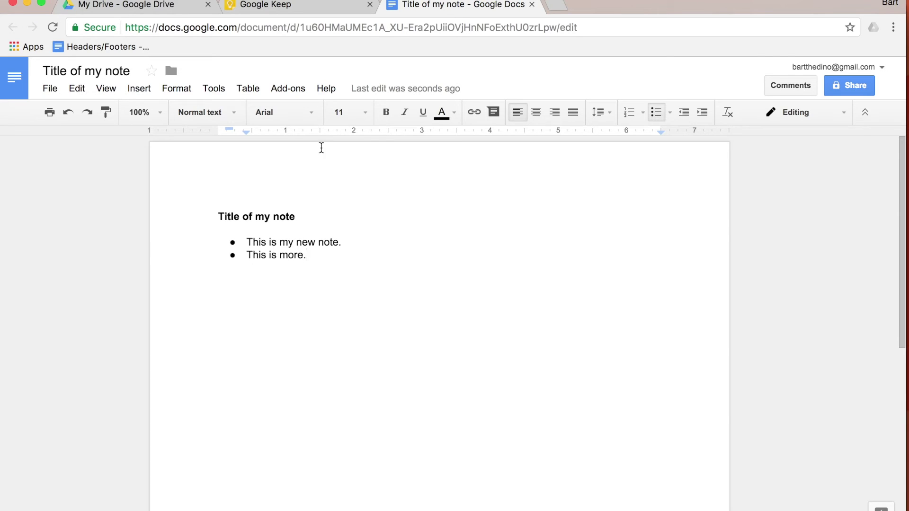
Show the Keep notepad beside the document and insert the "third" image note below the bulleted list
click(217, 93)
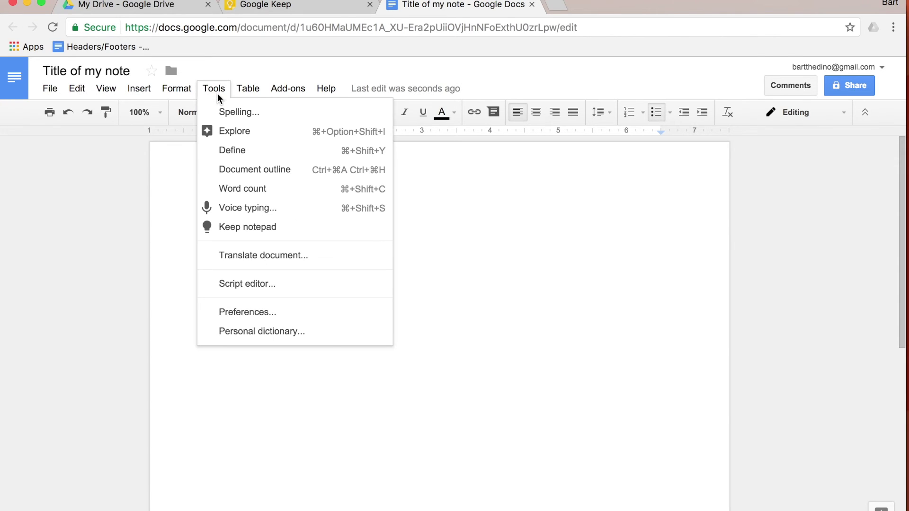
click(274, 228)
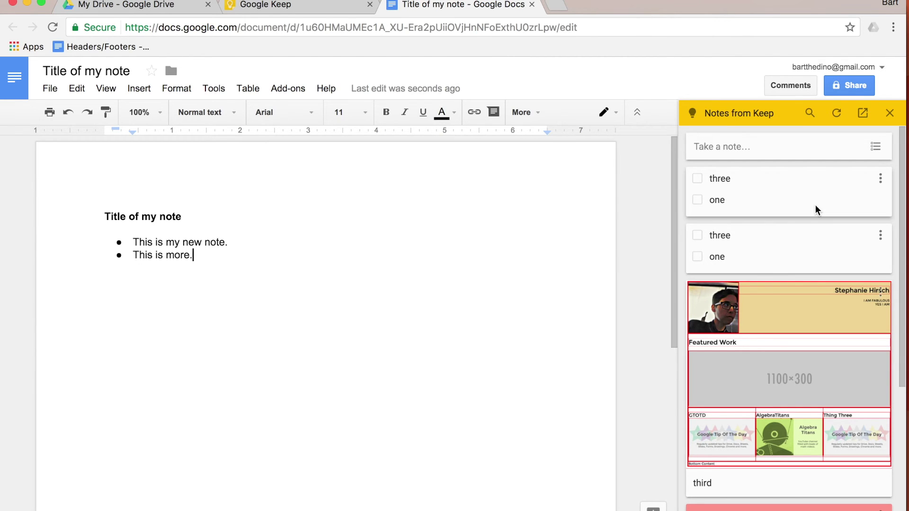
scroll(815, 205, down, 4)
scroll(815, 210, down, 1)
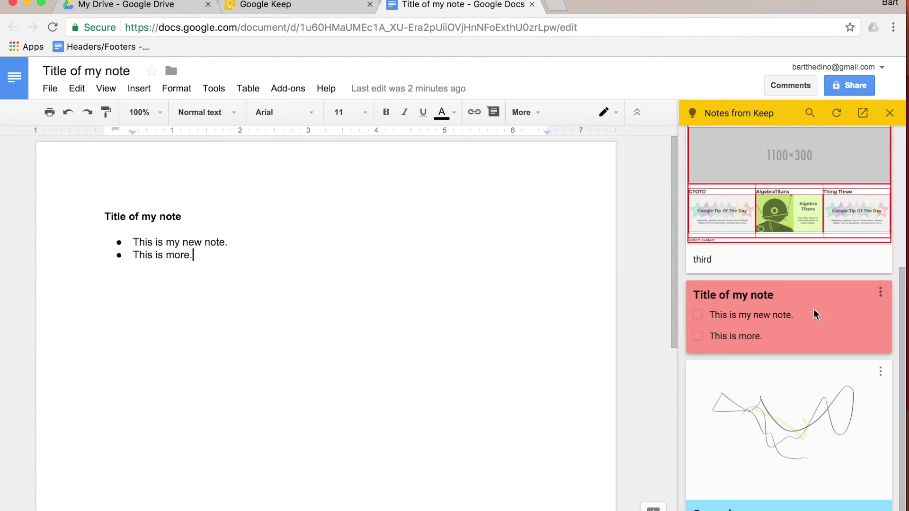
scroll(819, 310, up, 2)
drag(760, 234, 212, 378)
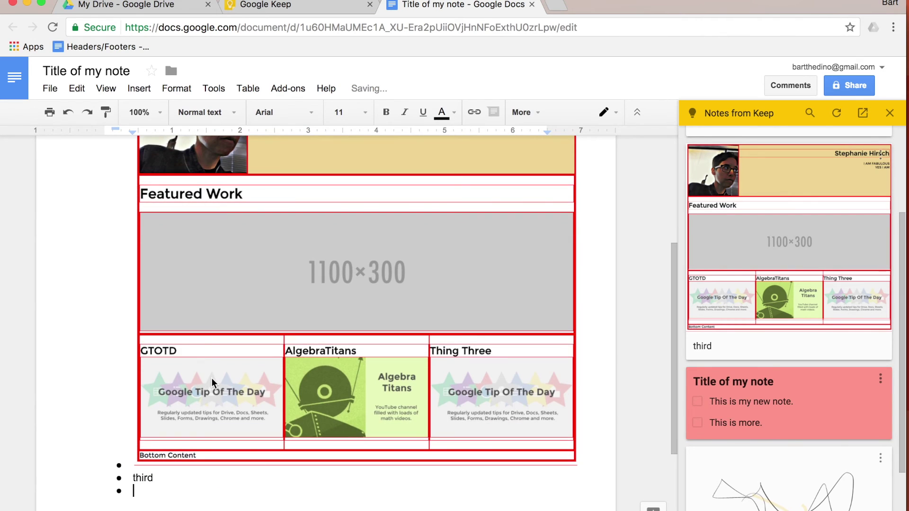
Review the inserted image note in the document and close the Keep notepad
scroll(211, 378, up, 4)
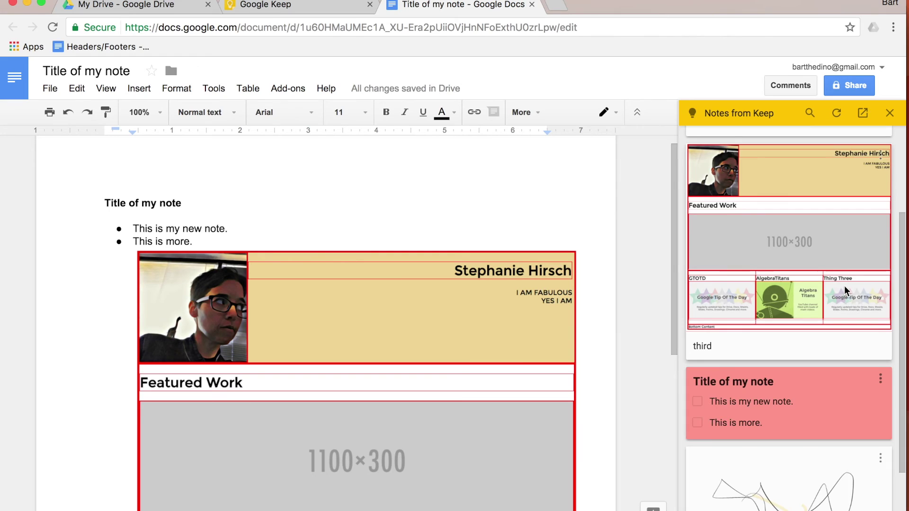
scroll(844, 286, up, 3)
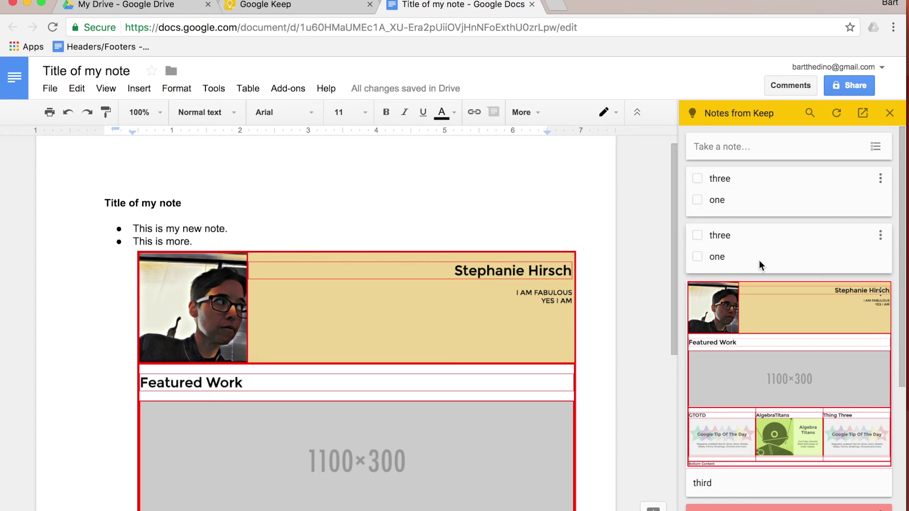
scroll(478, 274, down, 5)
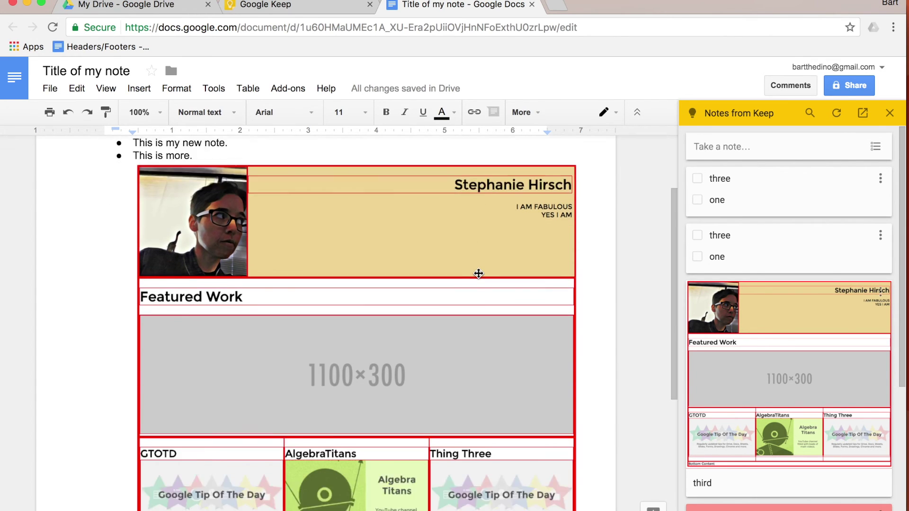
scroll(478, 273, down, 2)
scroll(478, 274, up, 7)
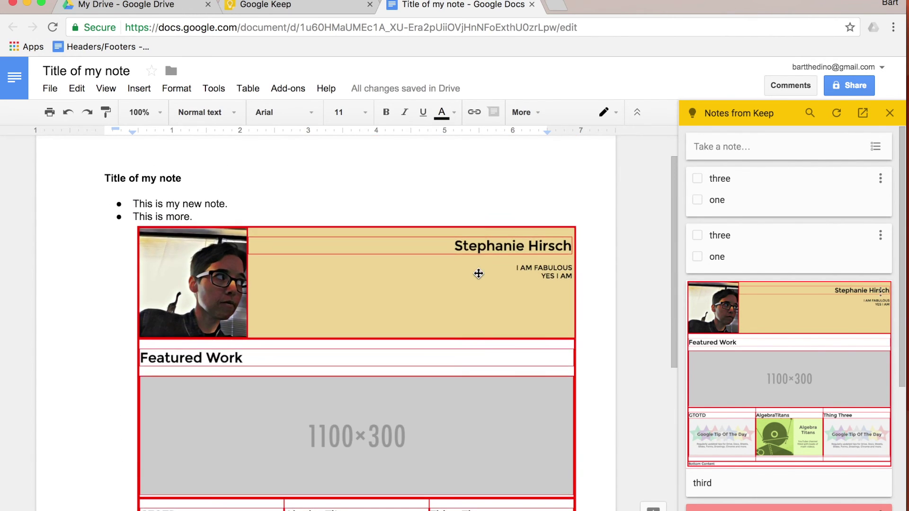
click(898, 118)
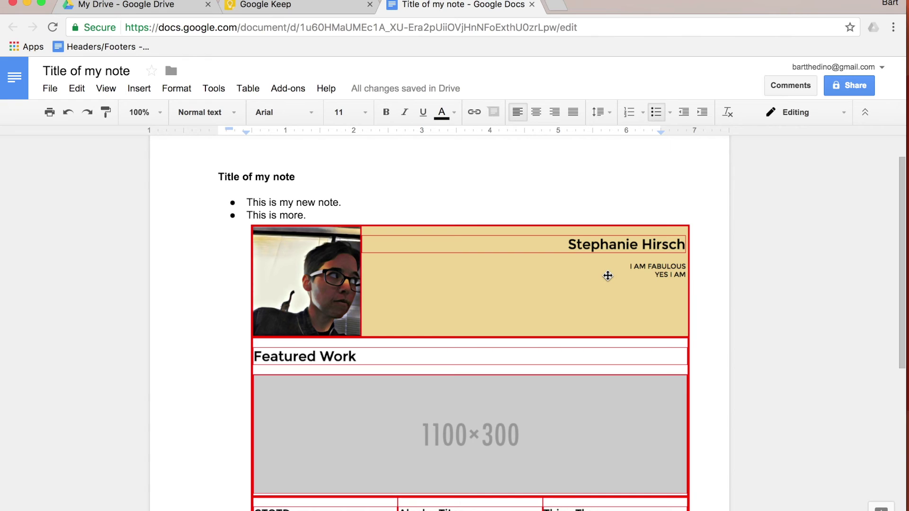
Switch back to Google Keep and close the open "Title of my note" note
scroll(607, 275, down, 5)
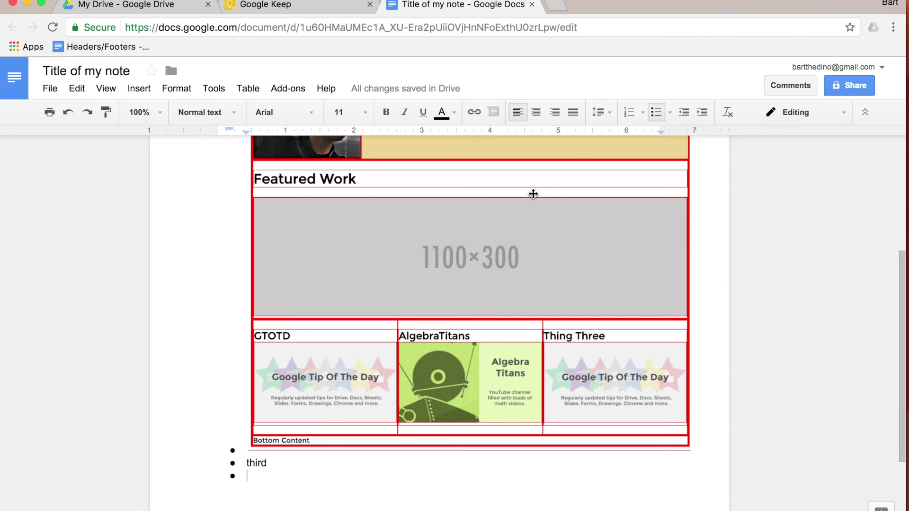
click(287, 9)
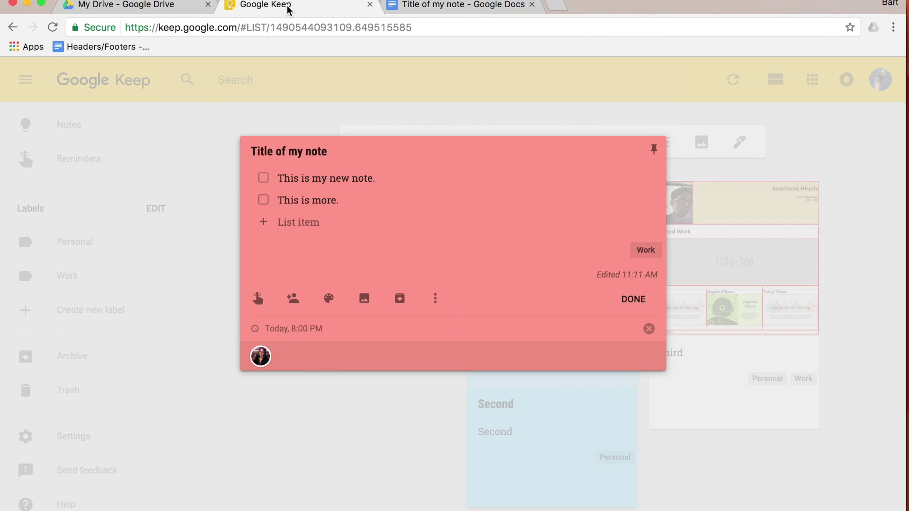
click(635, 300)
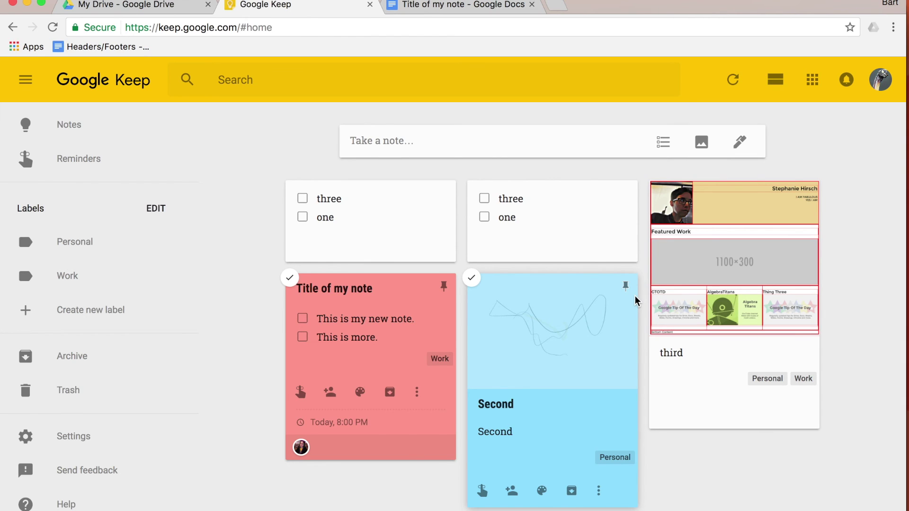
Launch Google Keep in its own window from the Chrome apps page, narrow the window, and place it beside the document
click(558, 6)
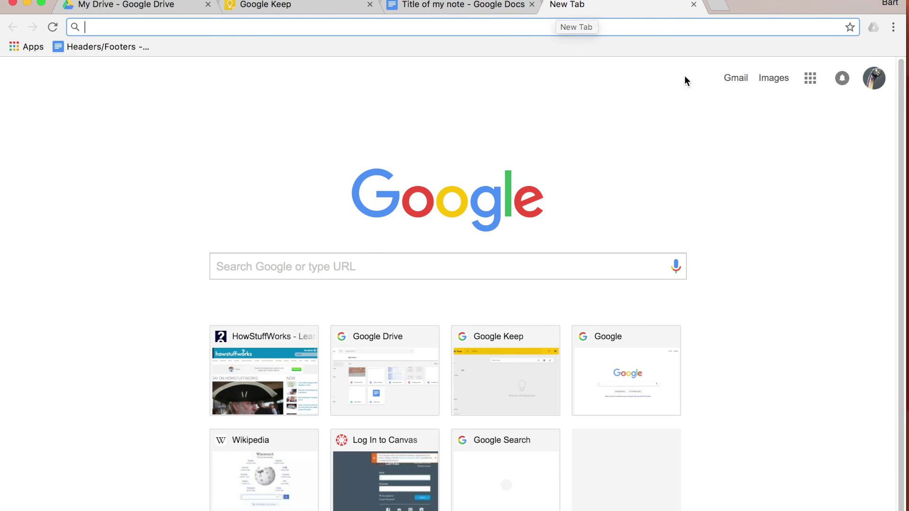
click(17, 49)
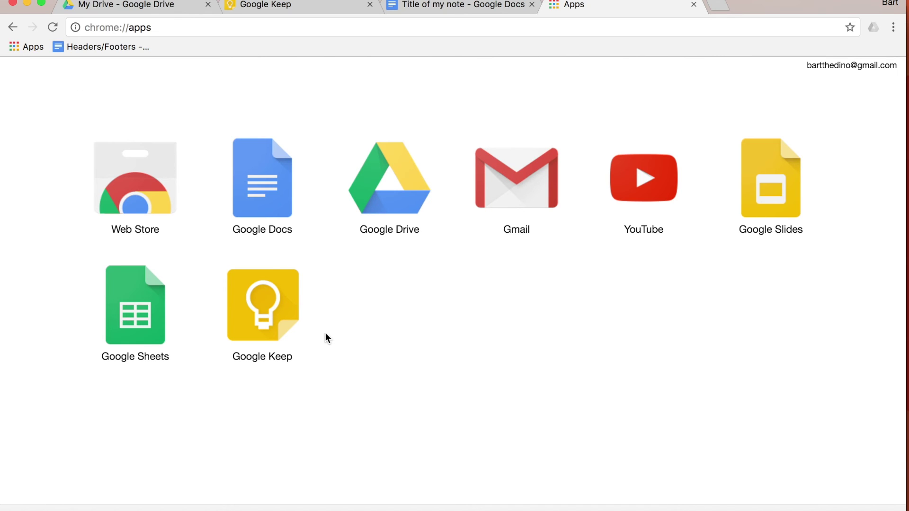
click(275, 312)
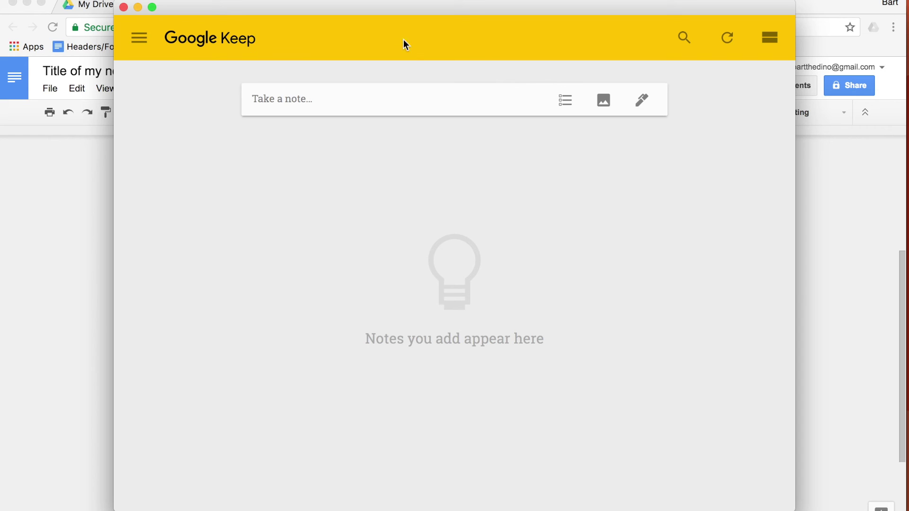
drag(114, 200, 476, 204)
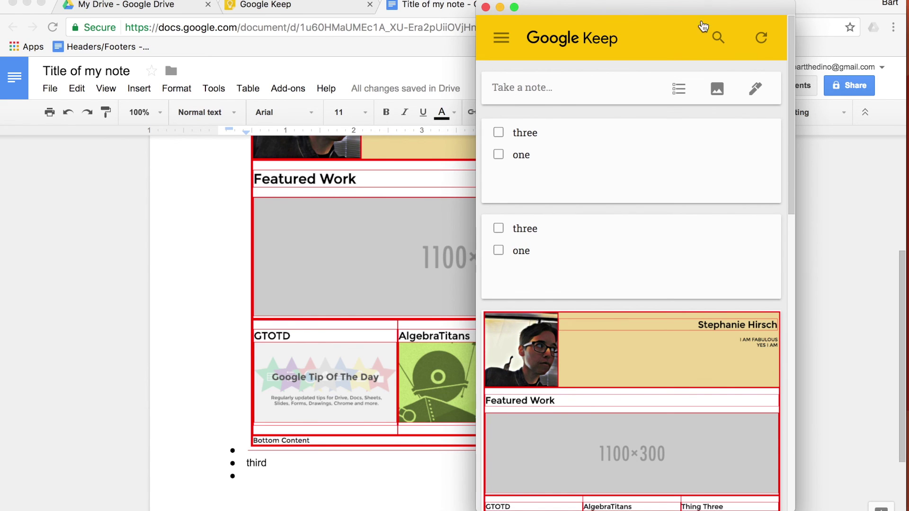
drag(649, 10, 754, 22)
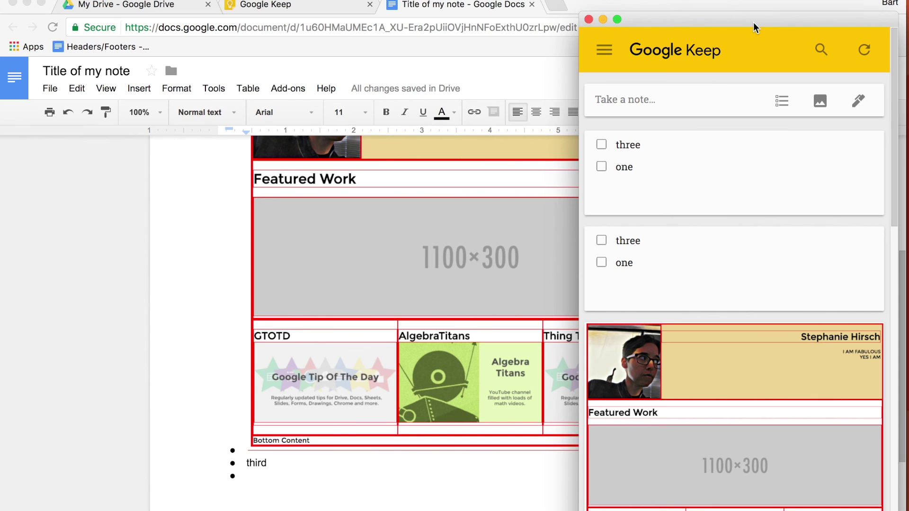
Look through the notes and the main menu in the standalone Keep window
scroll(682, 178, down, 3)
scroll(683, 178, down, 6)
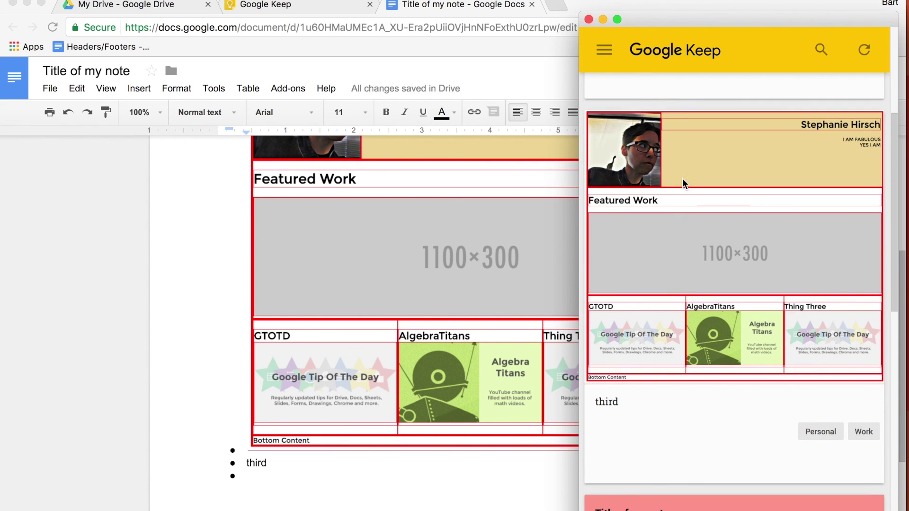
scroll(683, 178, down, 7)
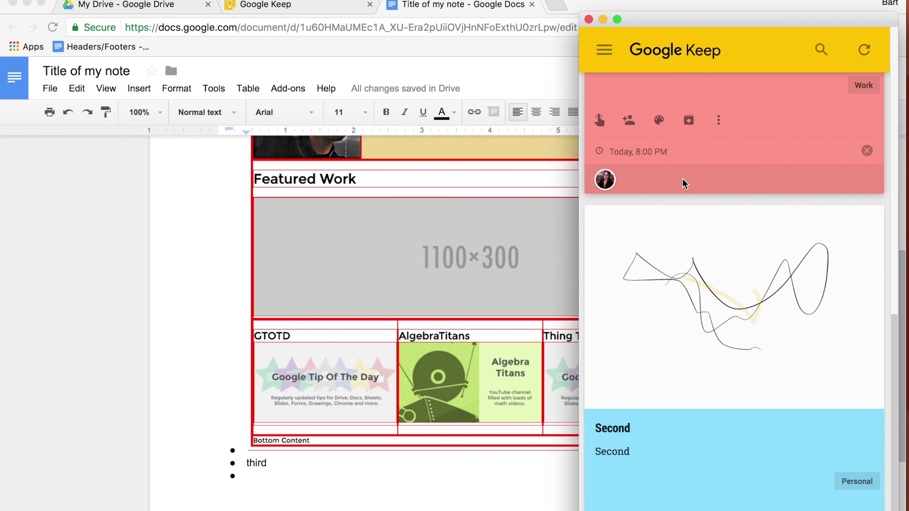
scroll(683, 178, down, 1)
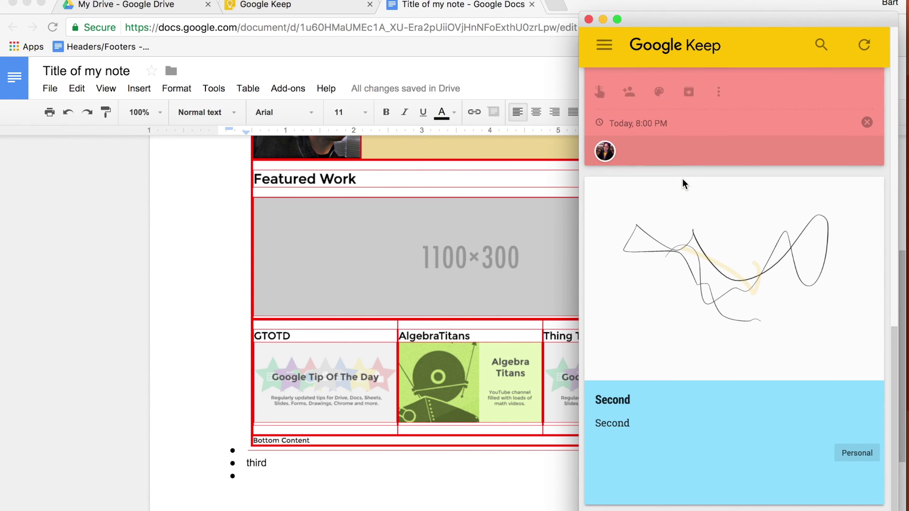
click(606, 55)
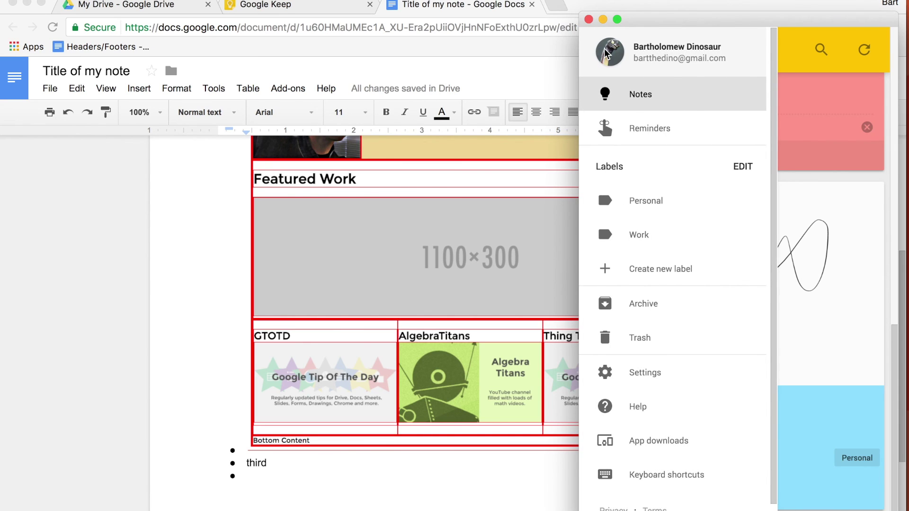
click(794, 54)
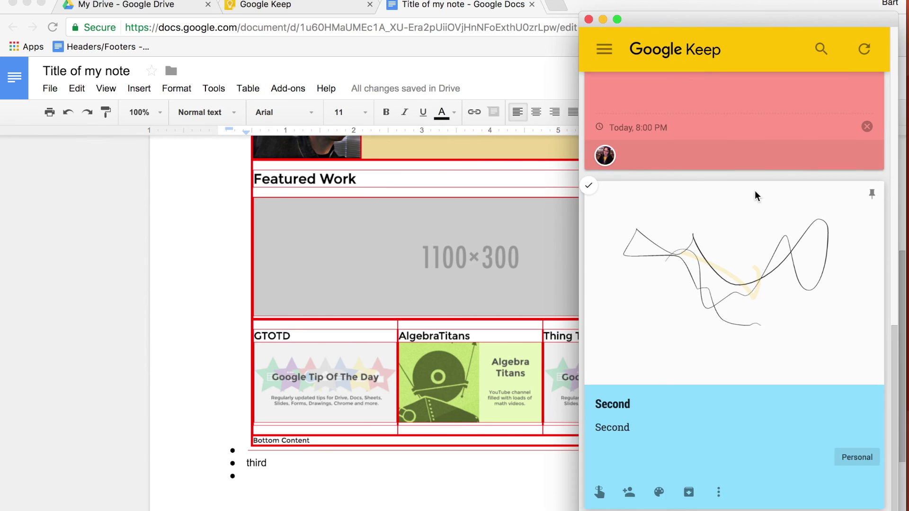
scroll(755, 194, up, 4)
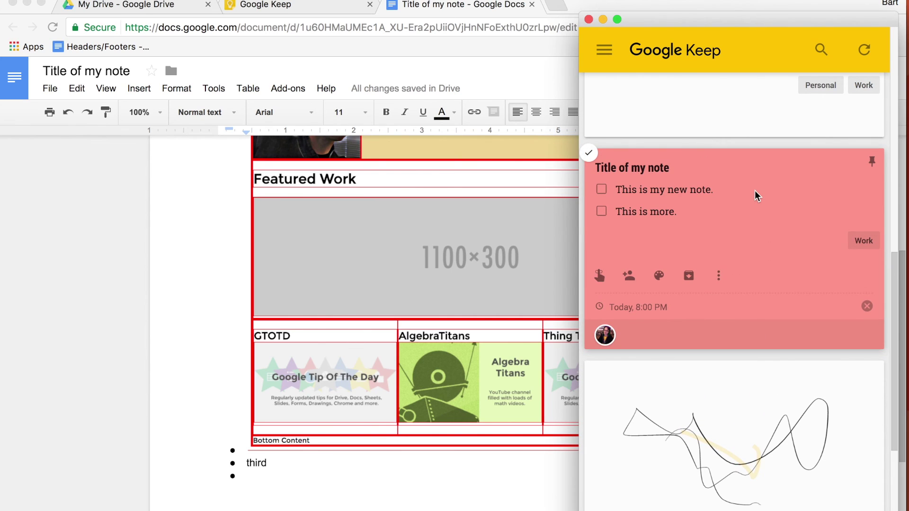